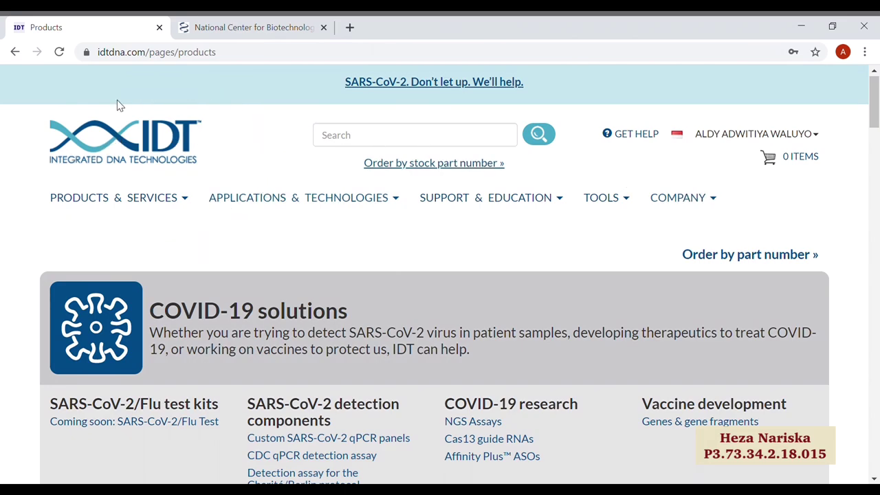
Open the Predesigned qPCR Assays tool from the site's qPCR assay design tools
scroll(477, 306, "down", 2)
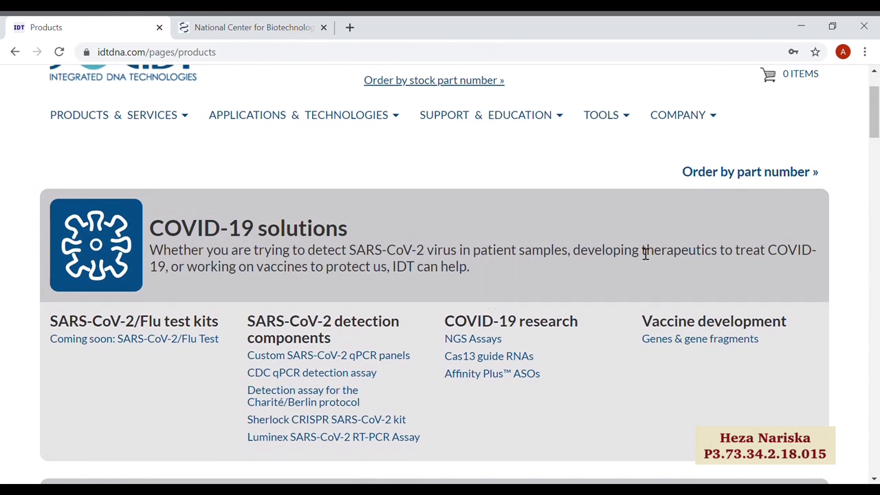
left_click(622, 123)
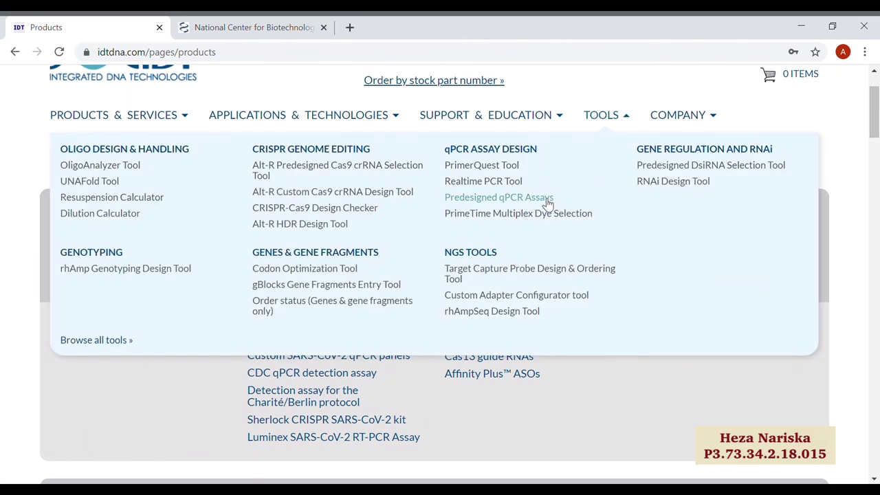
left_click(523, 198)
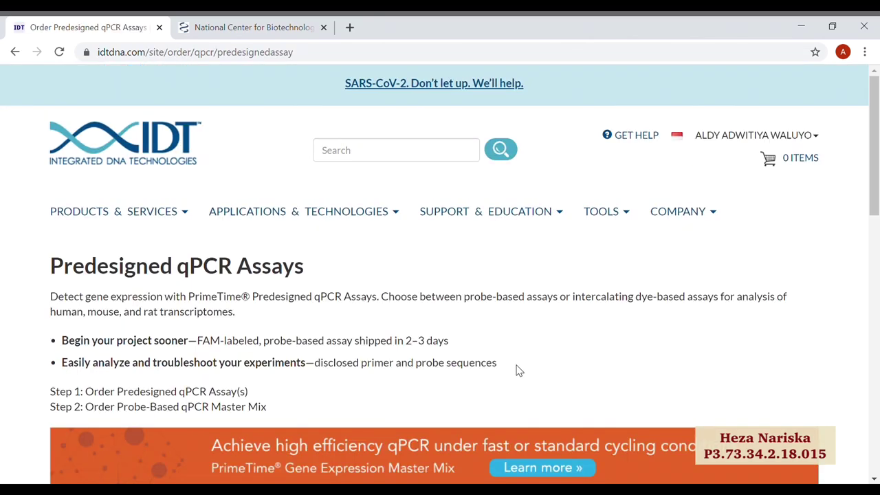
Set the reference gene assay category to Housekeeping - Human
scroll(520, 371, "down", 1)
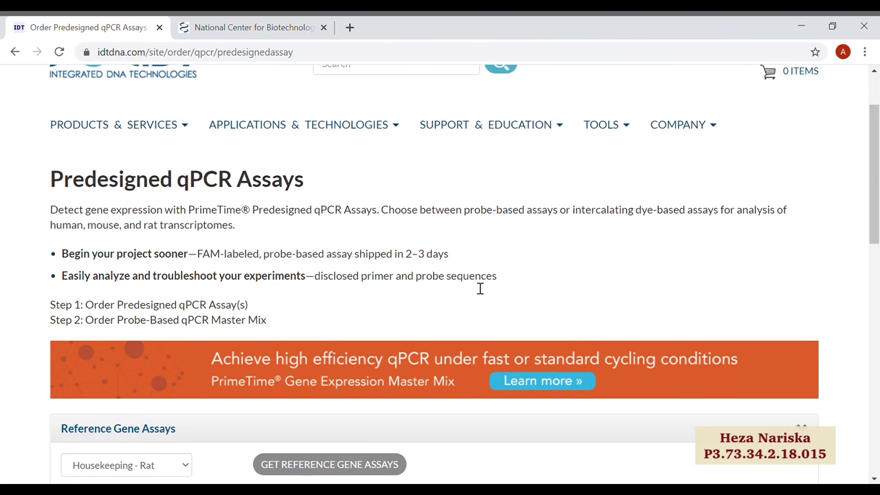
scroll(479, 288, "down", 3)
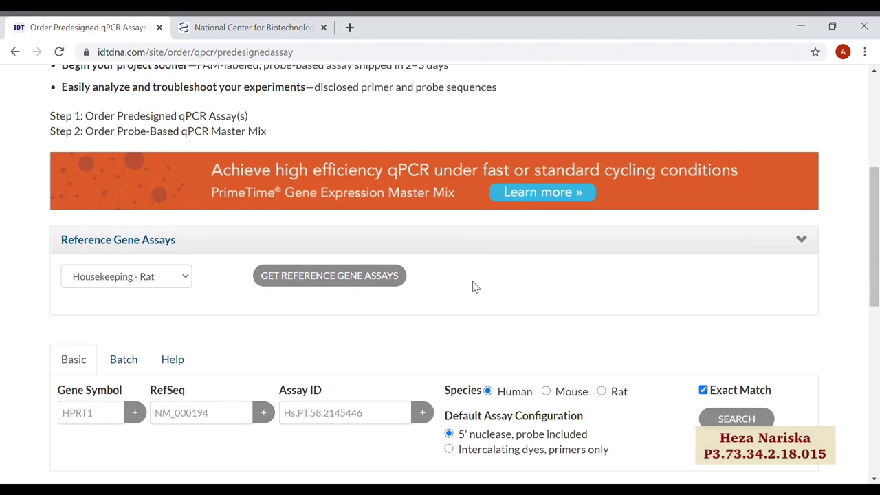
scroll(474, 287, "down", 1)
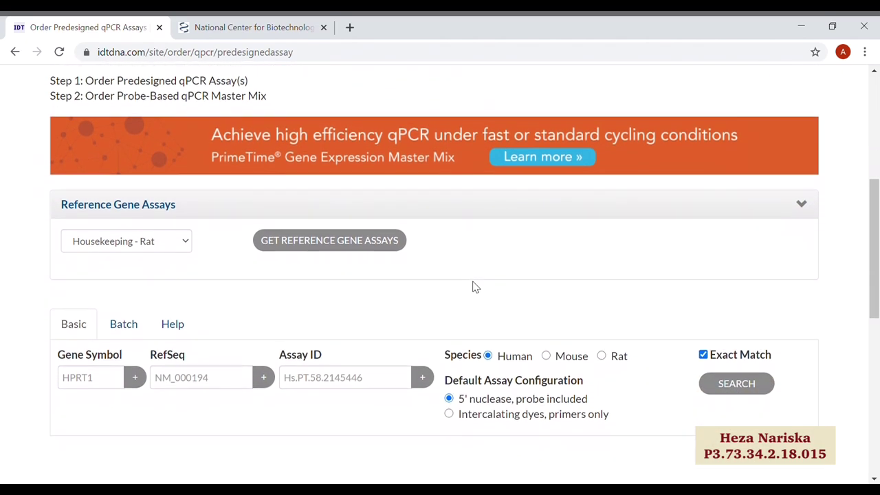
left_click(150, 240)
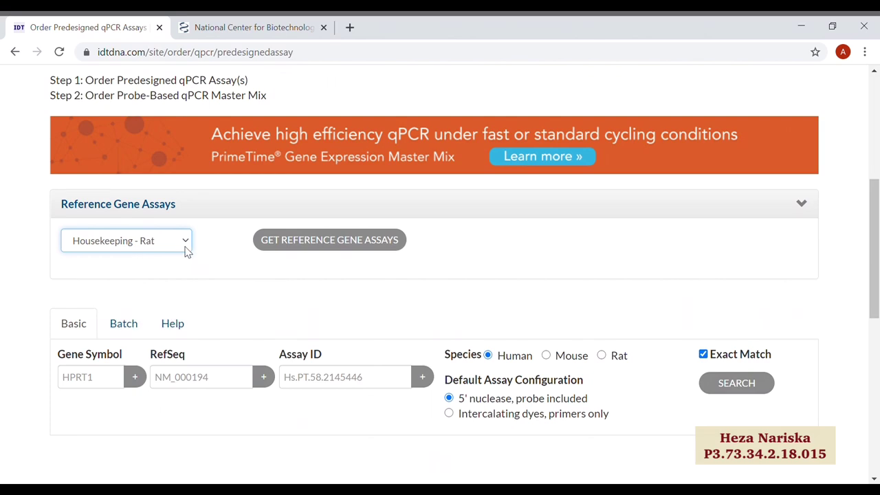
key("Up")
Search the predesigned human assays by RefSeq number NM_000942
scroll(405, 435, "down", 2)
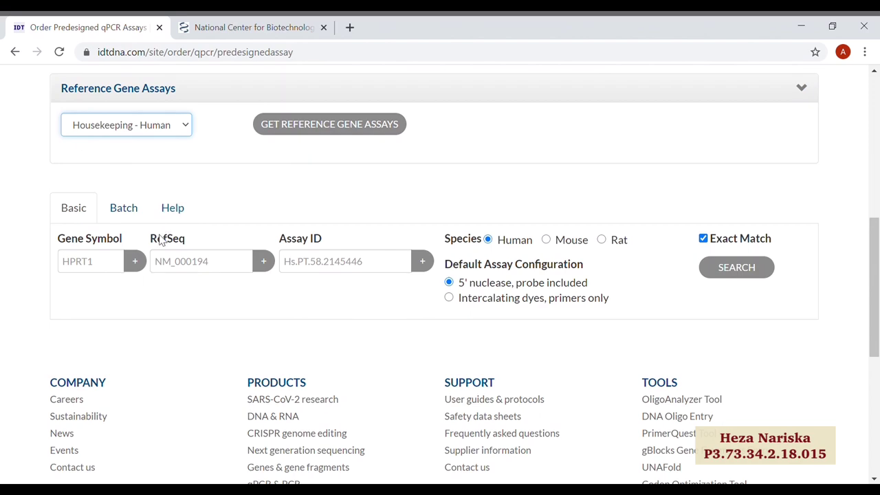
left_click(183, 266)
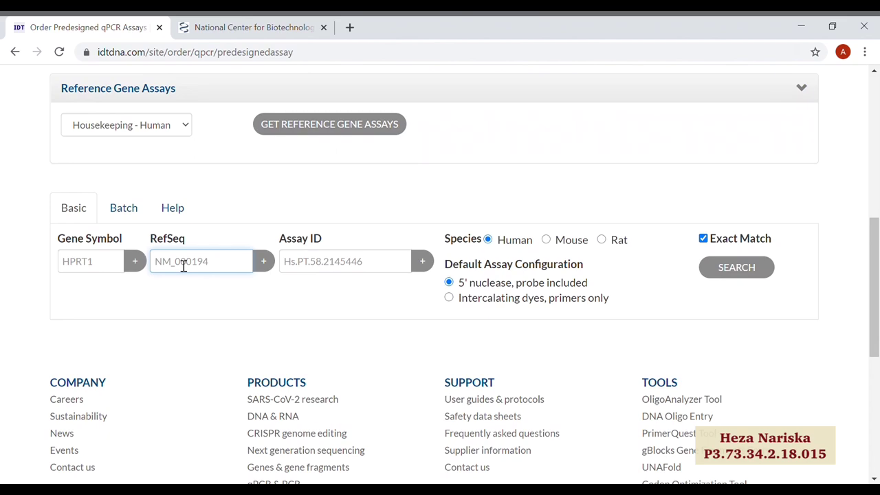
type("NM_000942")
left_click(752, 264)
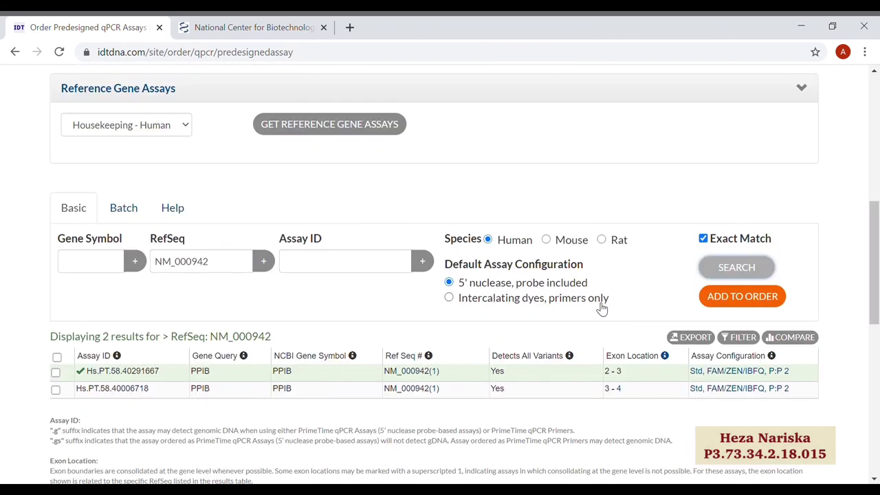
Select assay Hs.PT.58.40291667 for PPIB in the results and add it to the order
scroll(601, 308, "down", 1)
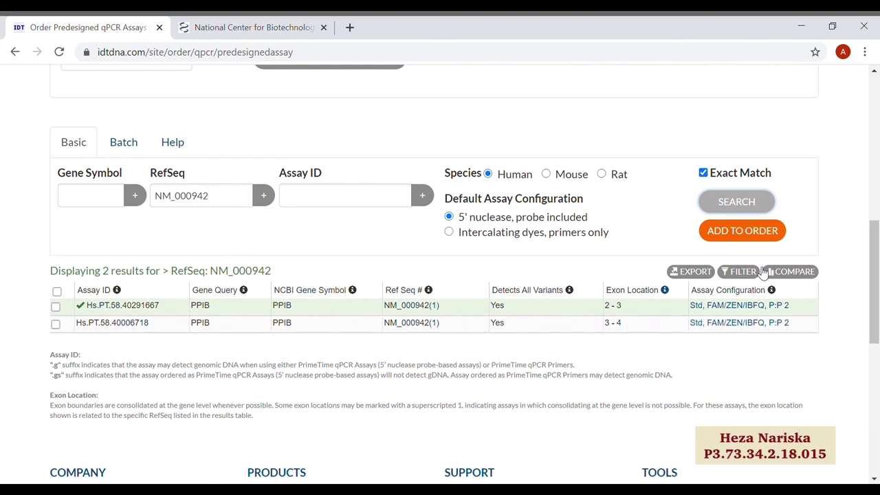
left_click(759, 237)
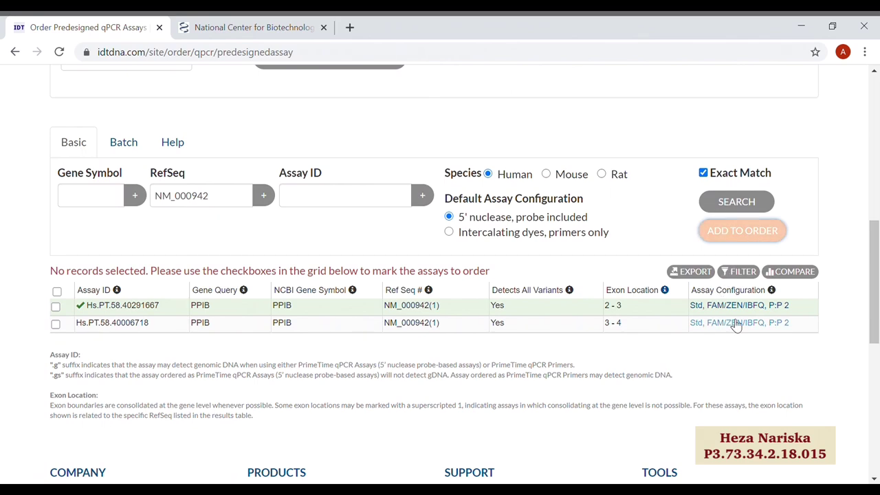
left_click(55, 307)
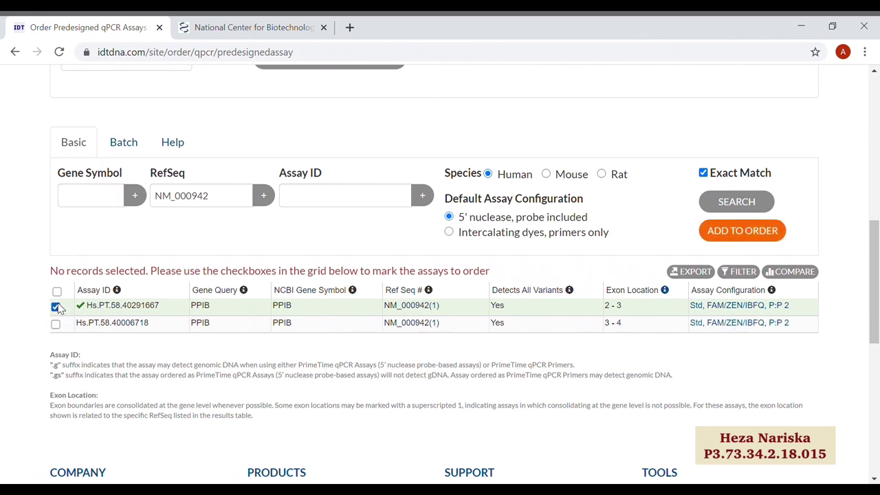
left_click(732, 232)
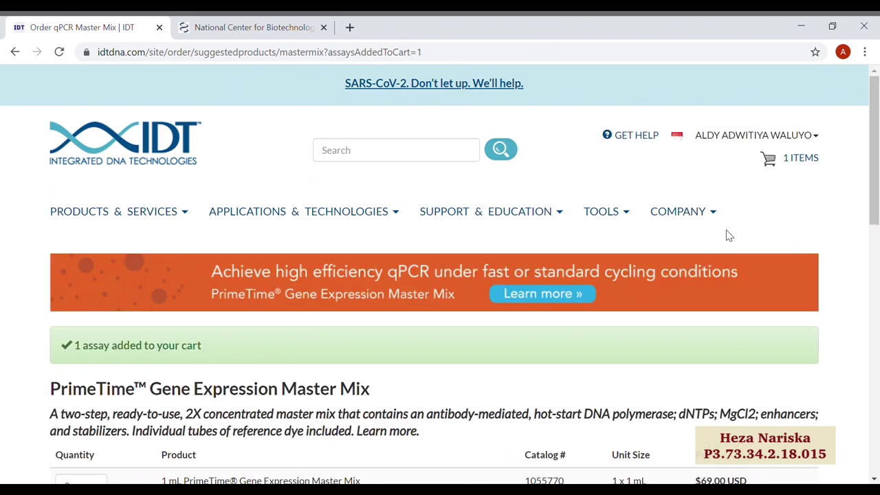
Look over the suggested PrimeTime Gene Expression Master Mix products and open the PrimeTime Multiplex Dye Selection tool
scroll(651, 330, "down", 3)
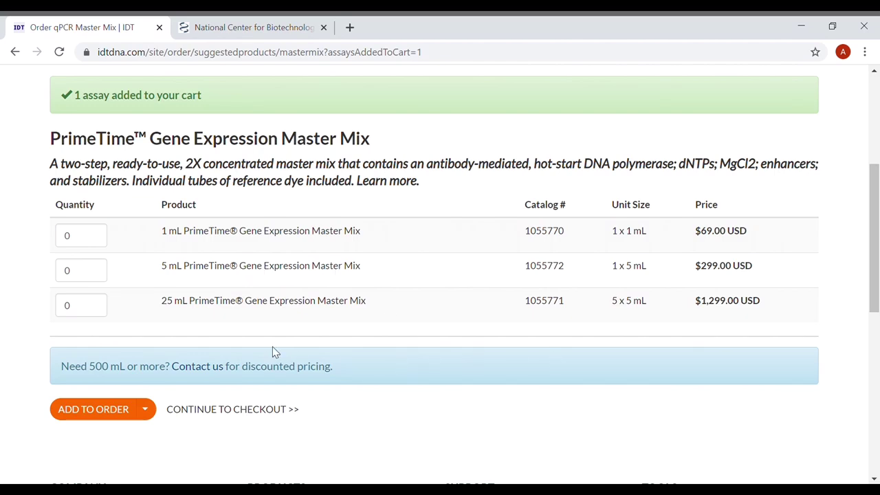
scroll(272, 352, "down", 1)
scroll(273, 352, "up", 4)
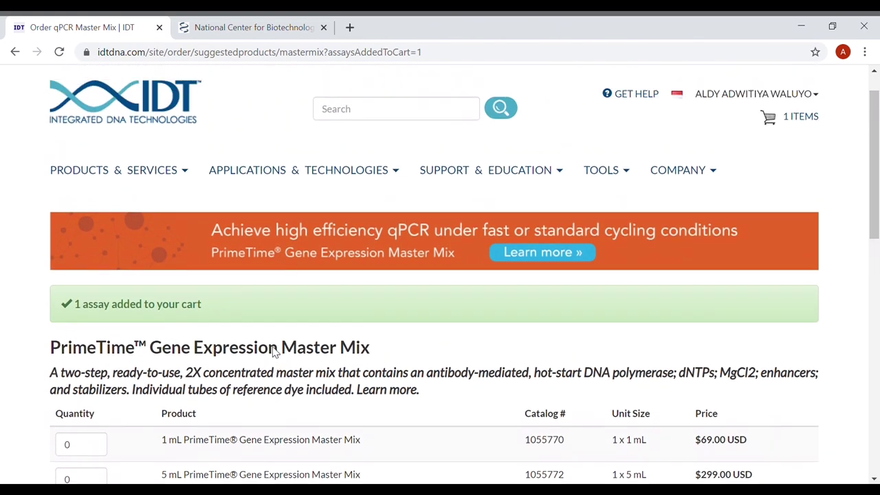
scroll(273, 352, "up", 1)
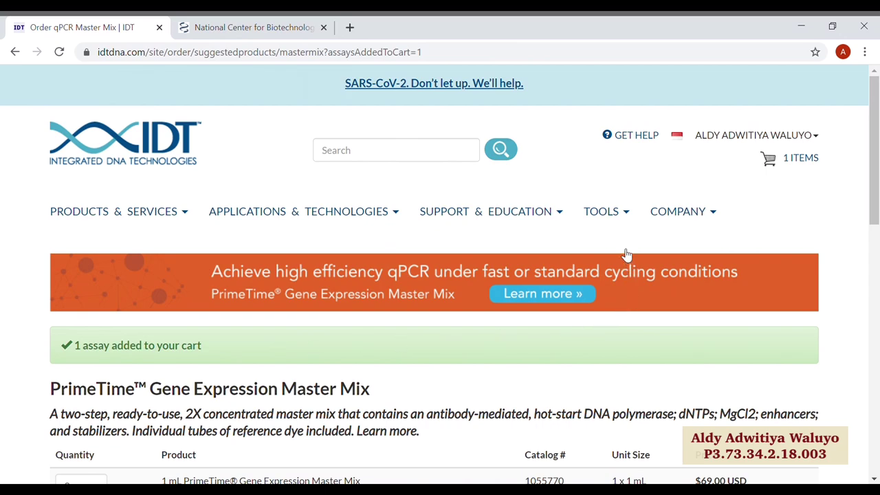
left_click(618, 220)
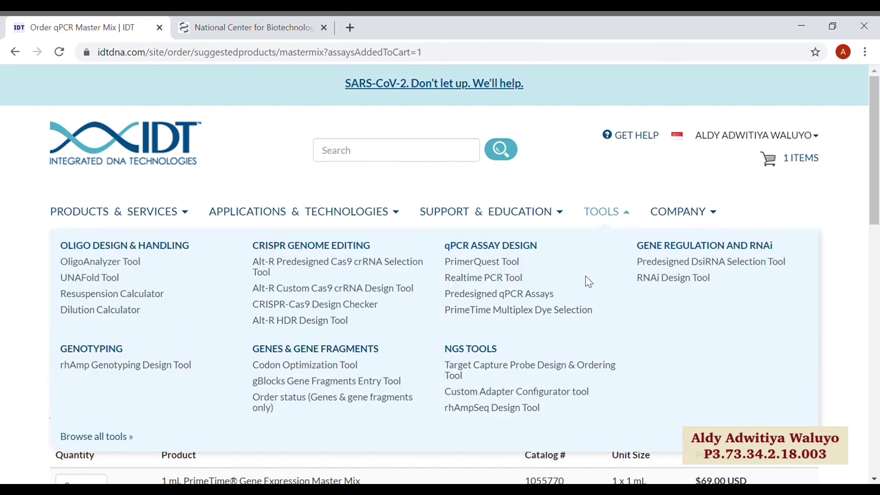
left_click(581, 312)
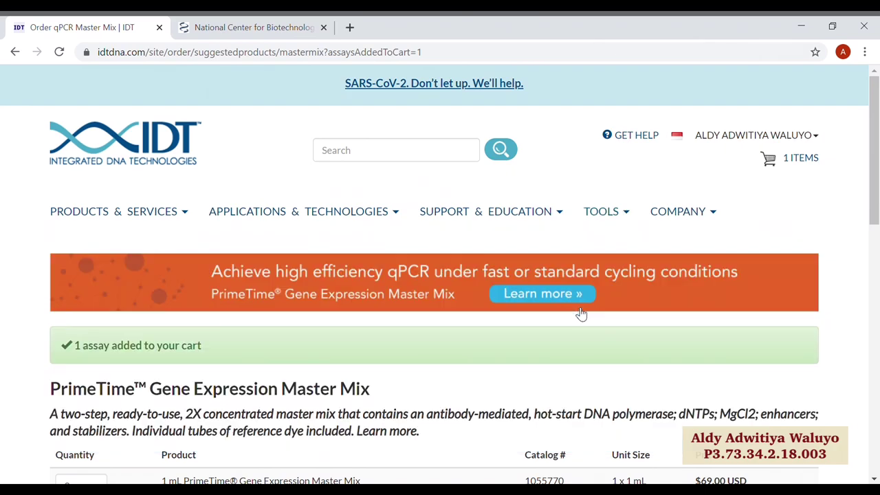
Choose the Bio-Rad CFX96 System as the qPCR instrument for the multiplex dye selection
scroll(468, 387, "down", 1)
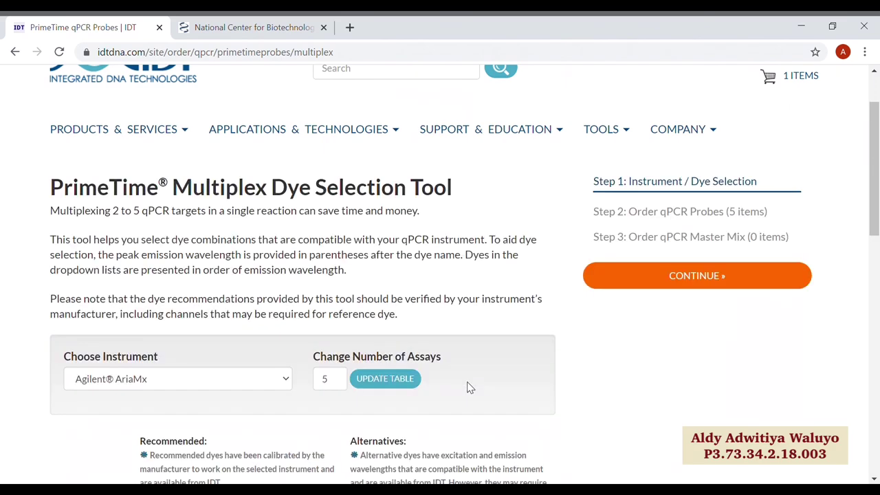
scroll(211, 321, "down", 1)
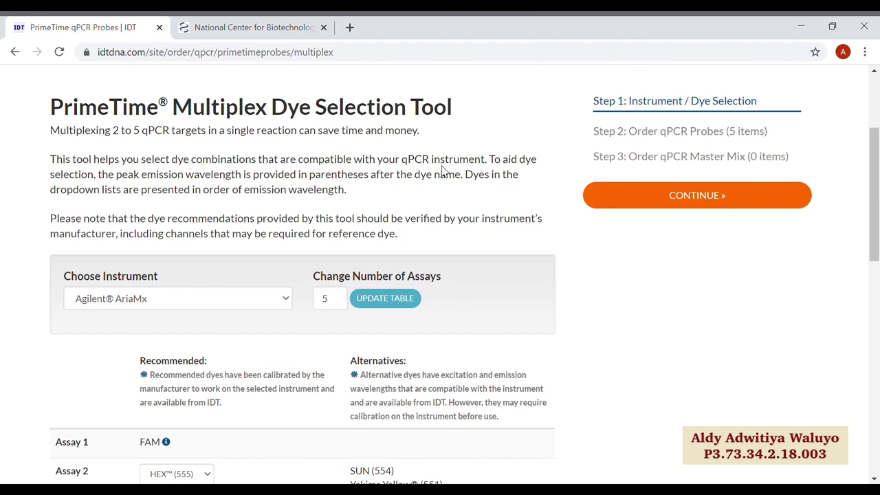
scroll(462, 236, "down", 1)
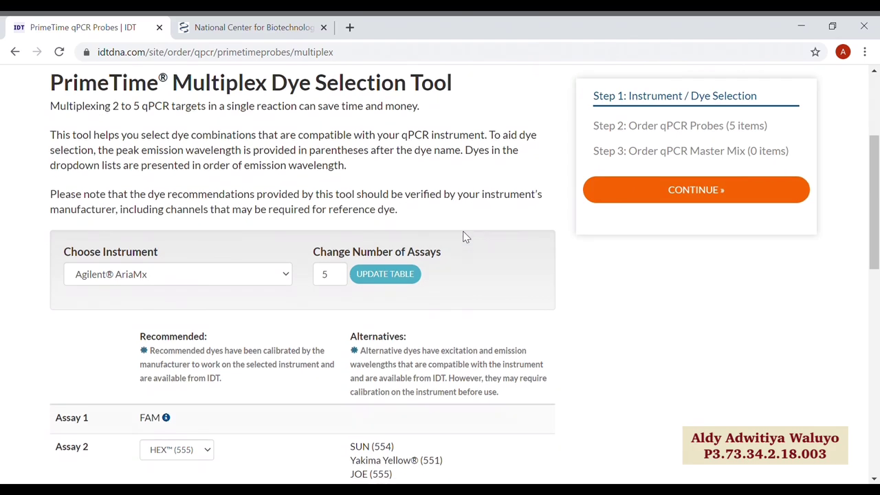
scroll(465, 237, "down", 1)
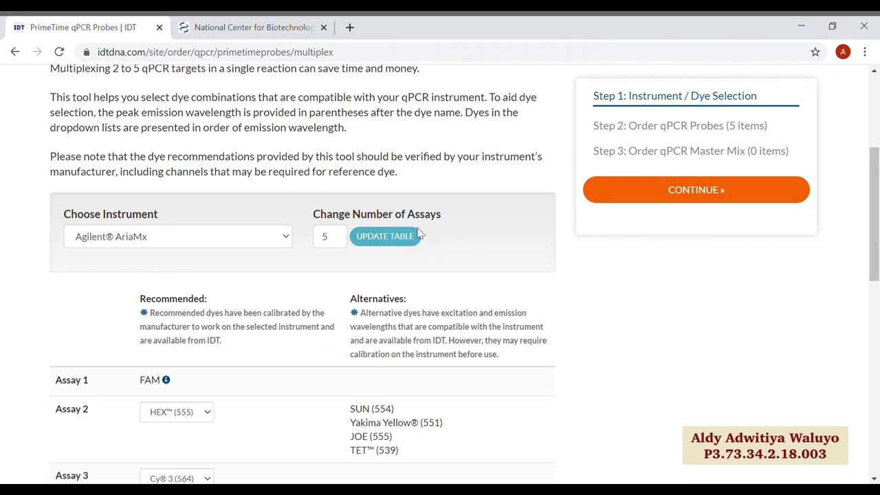
left_click(287, 245)
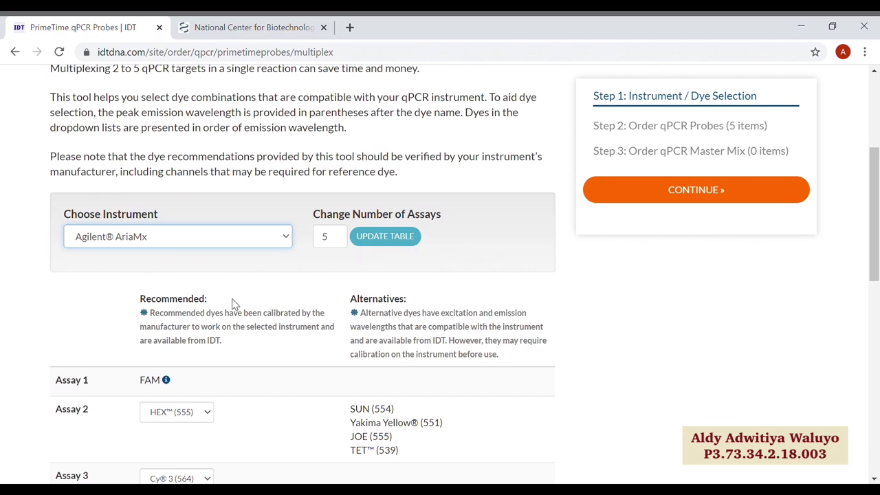
key("Down")
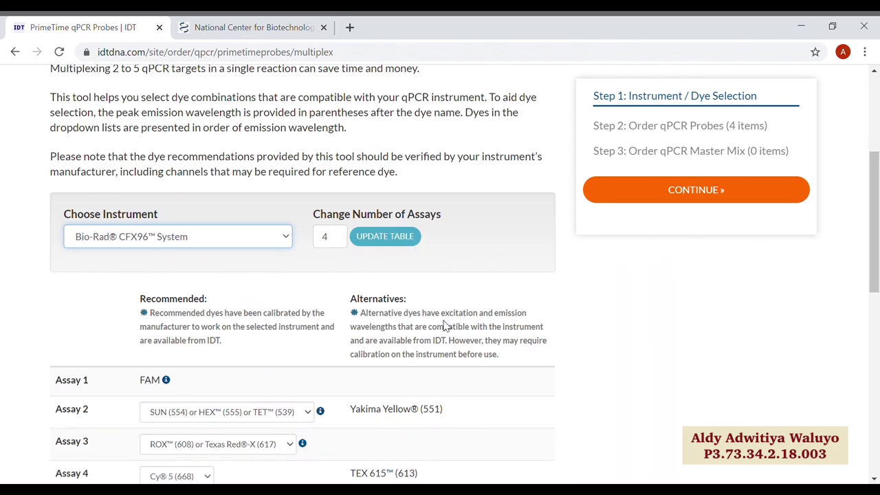
Review the recommended dyes for the four assays and continue to the qPCR probe ordering stage
scroll(444, 325, "down", 2)
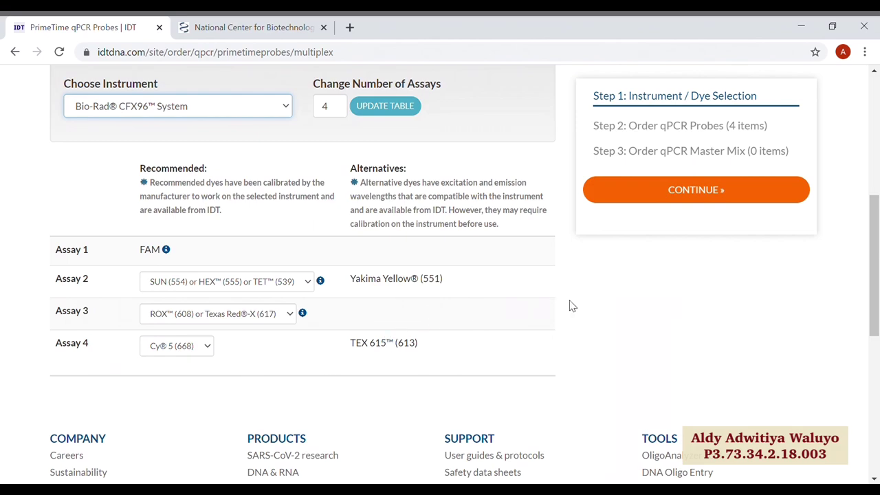
scroll(598, 312, "down", 1)
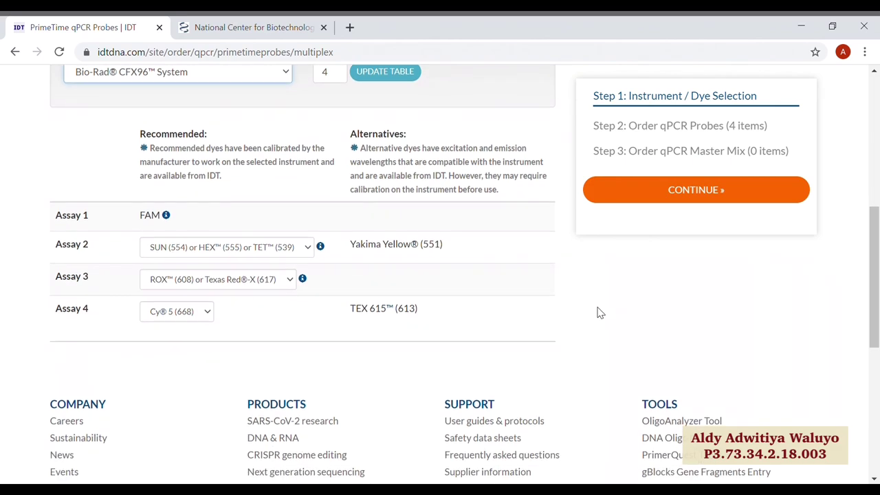
left_click(710, 199)
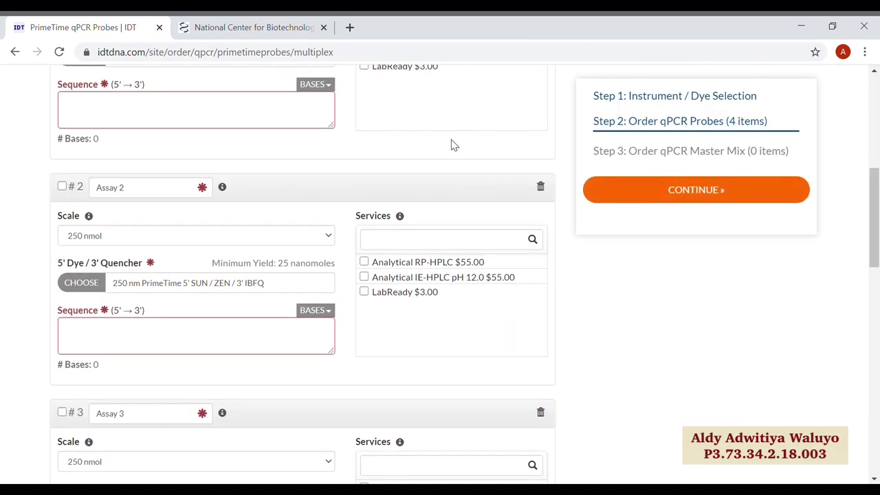
Examine the scale, dye/quencher, sequence and services fields of the four PrimeTime qPCR probe entries, Assay 1 through Assay 4
scroll(451, 143, "up", 6)
scroll(458, 146, "down", 3)
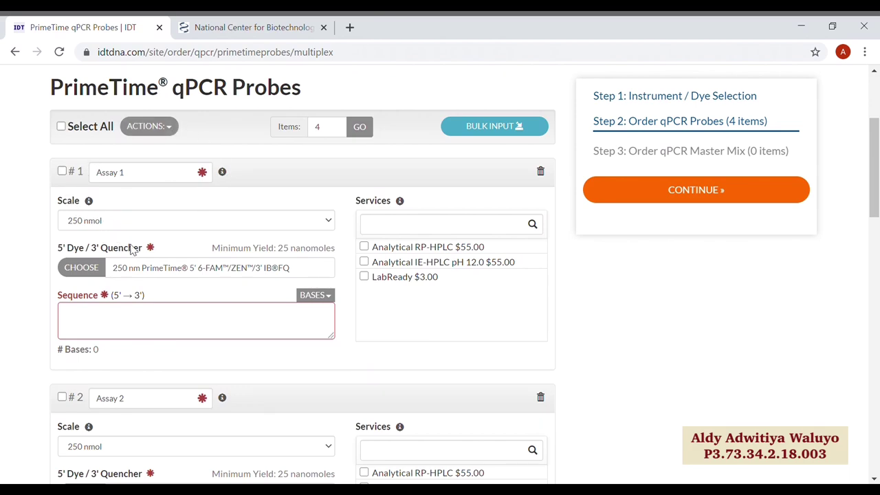
left_click(217, 220)
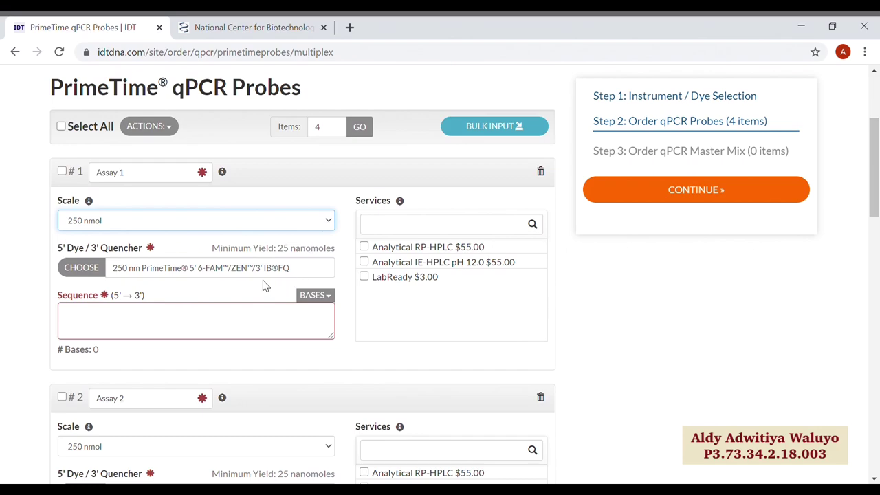
scroll(317, 279, "down", 1)
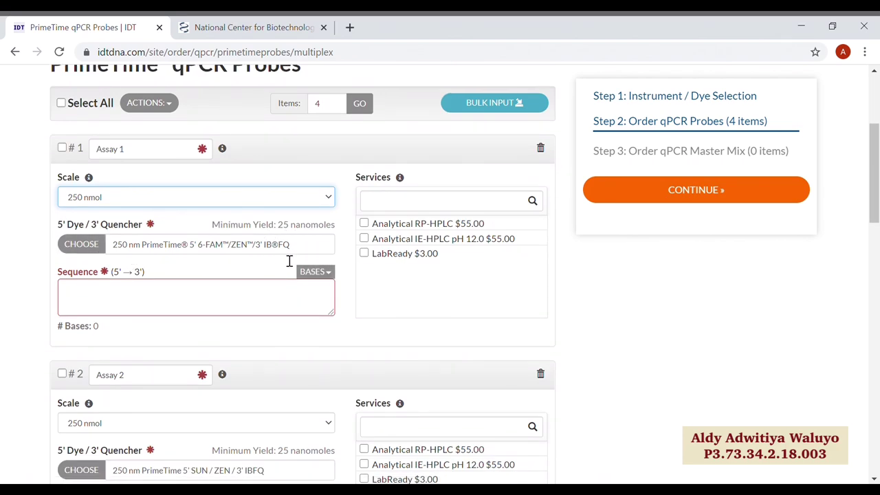
left_click(99, 299)
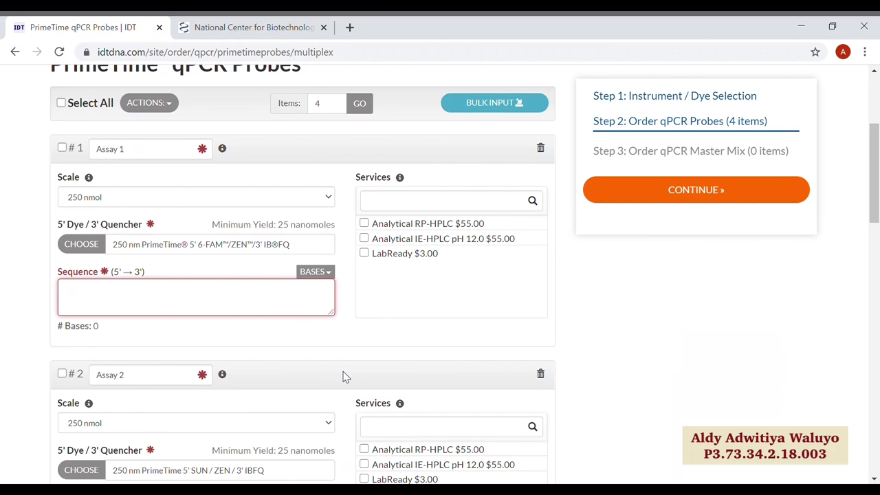
scroll(345, 377, "down", 2)
scroll(345, 377, "up", 1)
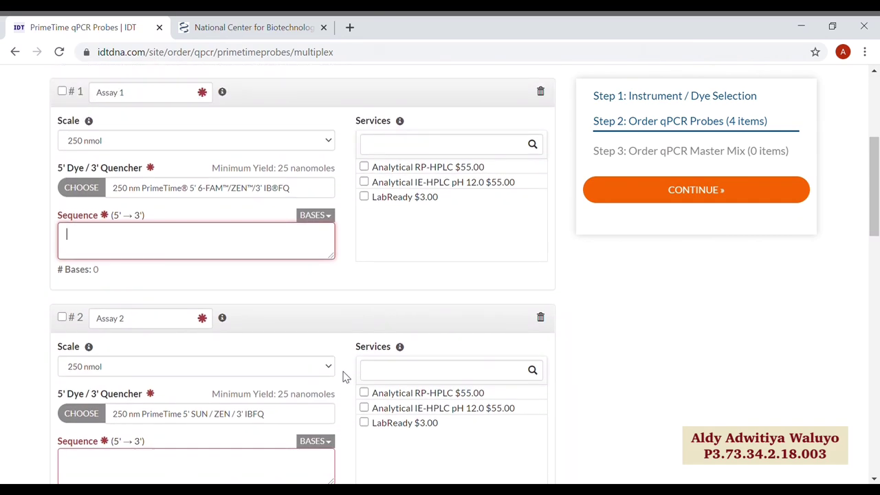
scroll(345, 377, "down", 2)
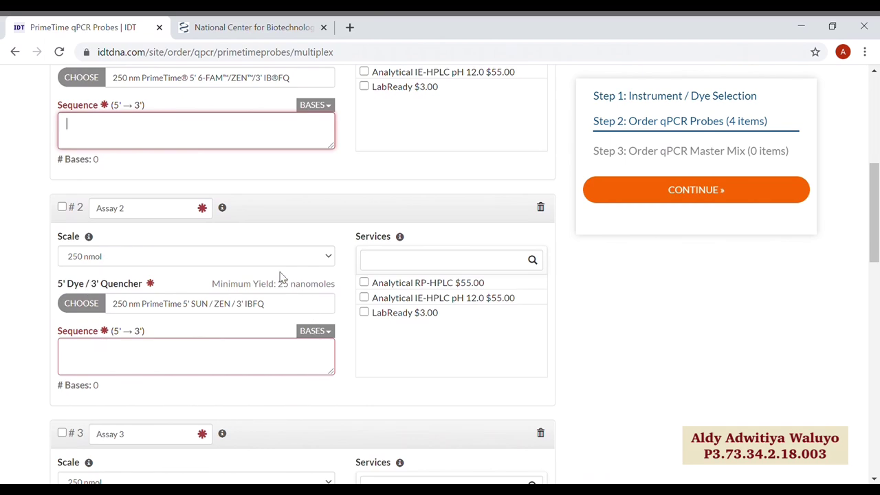
scroll(275, 305, "down", 4)
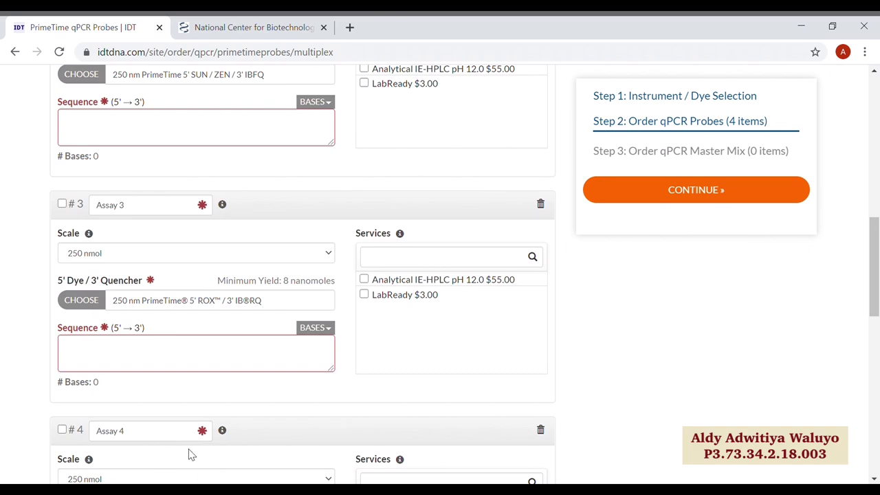
scroll(224, 265, "down", 3)
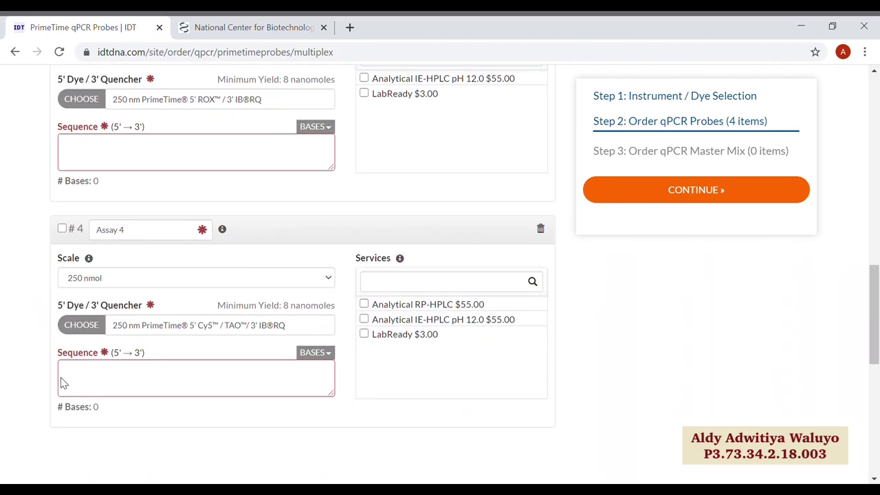
scroll(346, 236, "up", 10)
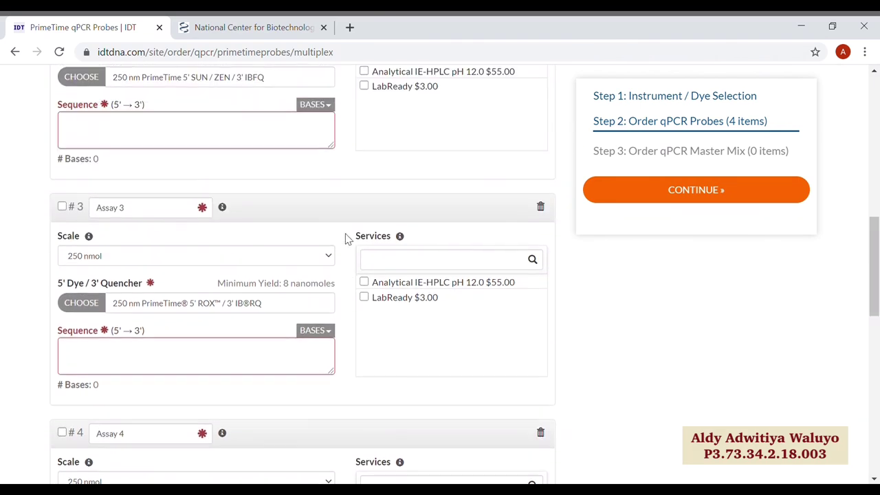
scroll(345, 236, "up", 2)
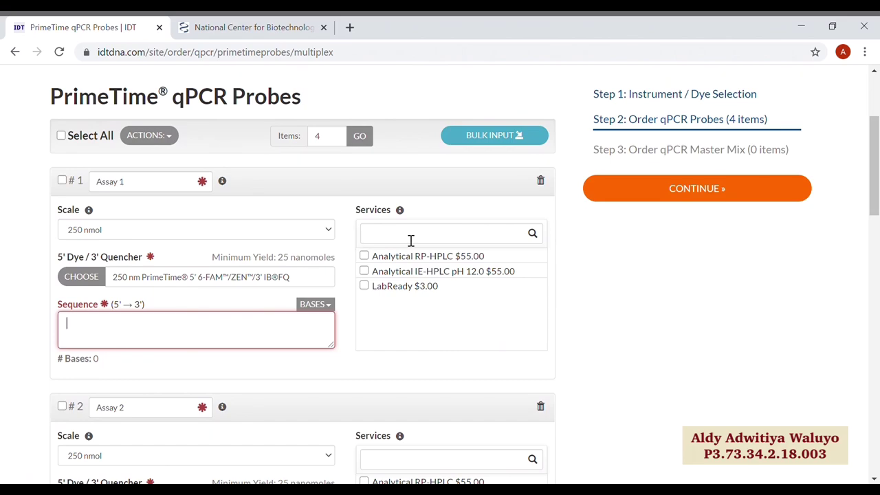
Open the PrimerQuest Tool from the qPCR assay design tools and go to its sequence entry area
scroll(594, 246, "up", 3)
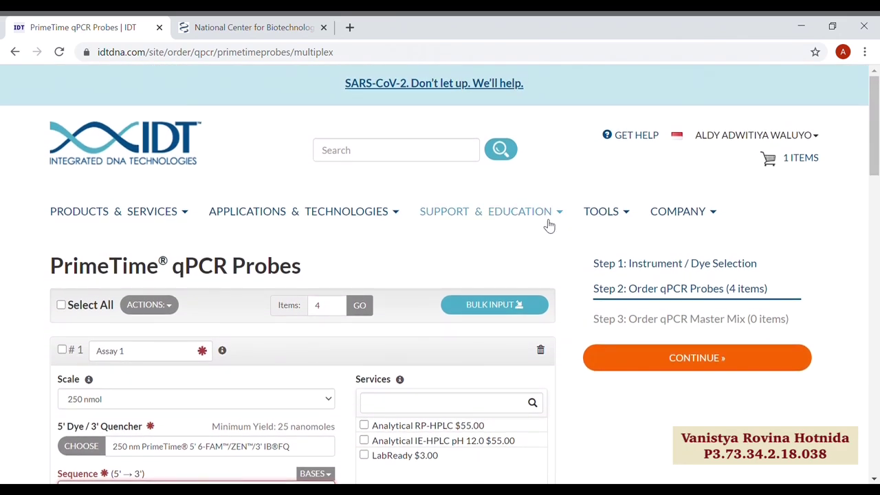
left_click(623, 217)
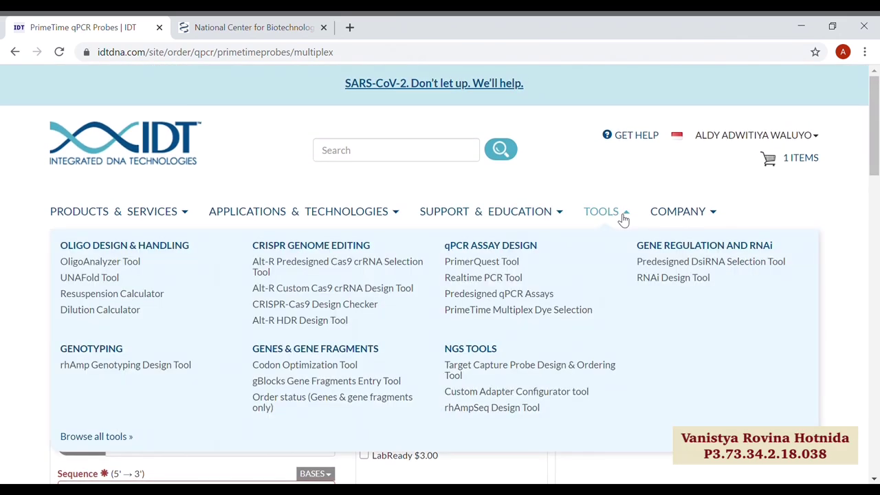
left_click(516, 268)
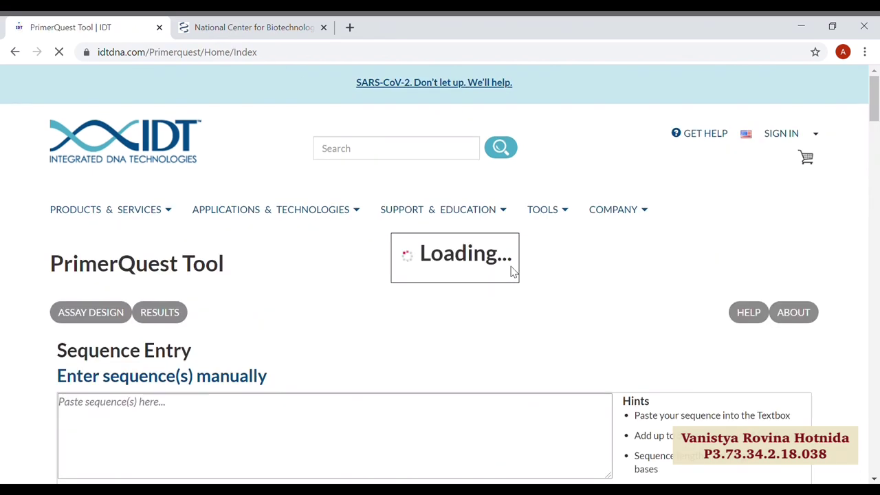
scroll(488, 316, "down", 2)
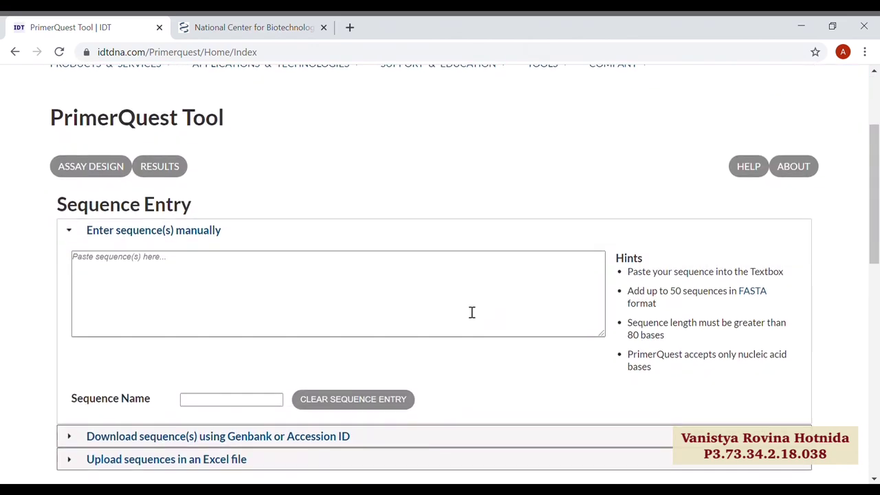
Collapse manual sequence entry and expand the option to download sequences using a Genbank or Accession ID
left_click(71, 231)
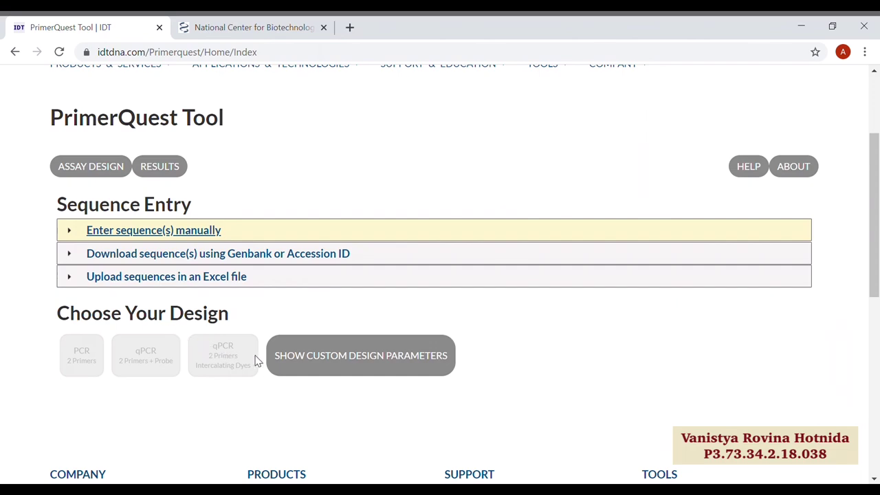
left_click(79, 255)
scroll(240, 353, "down", 1)
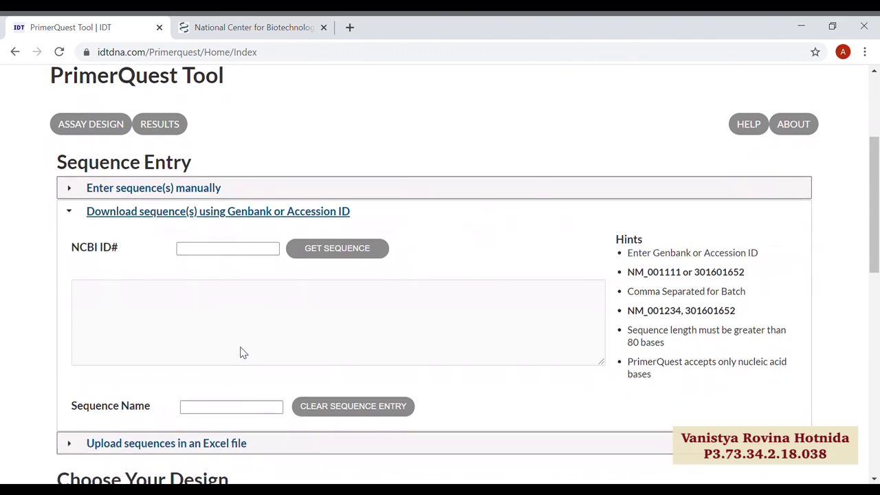
scroll(244, 353, "down", 1)
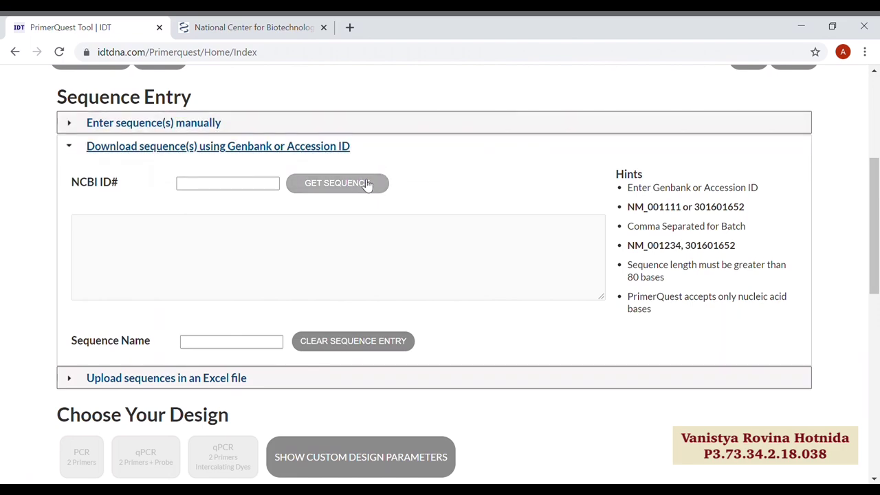
Switch to the NCBI site and search the Nucleotide database for "Rubella"
left_click(254, 27)
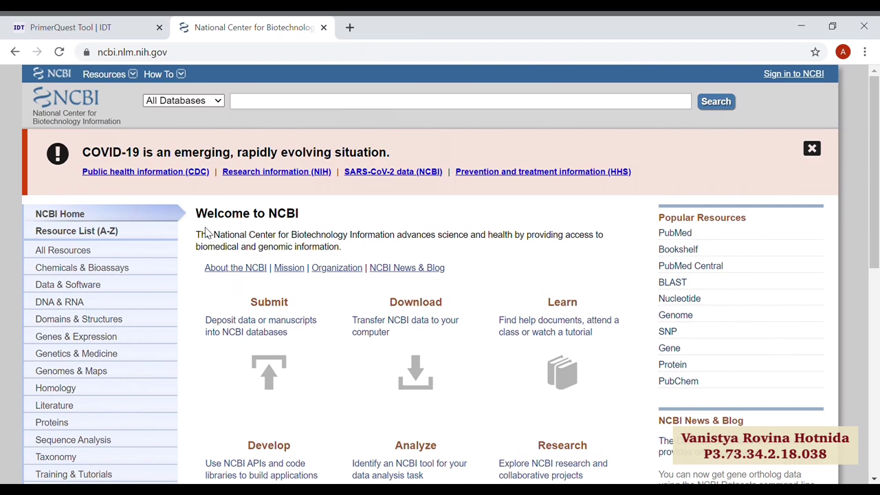
type("nu")
left_click(286, 107)
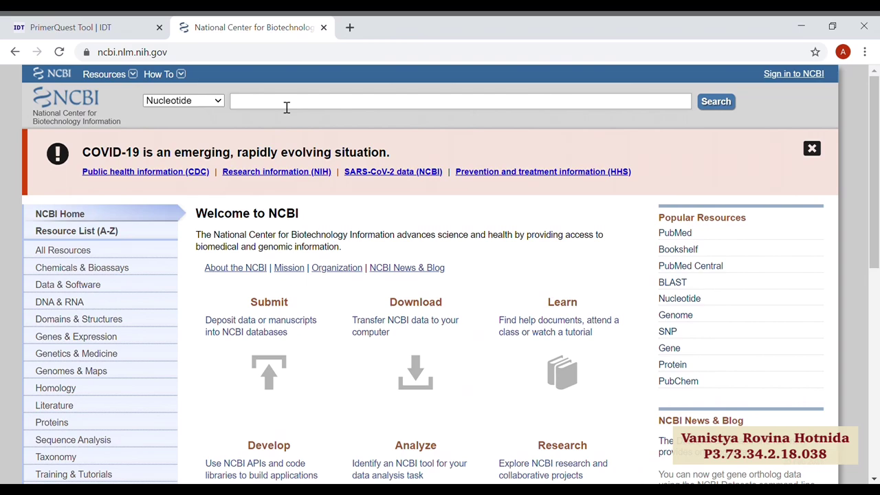
type("Rubella")
key("Return")
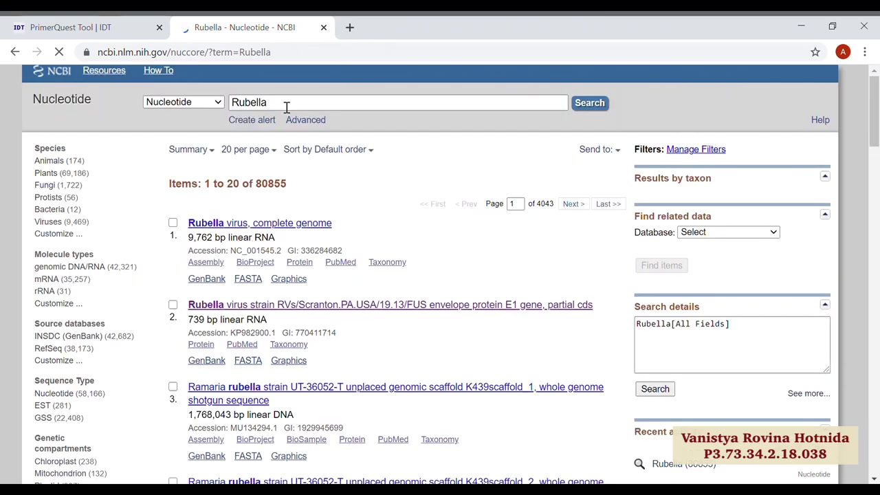
Open the "Rubella virus, complete genome" record and select its accession number for copying
scroll(419, 299, "down", 3)
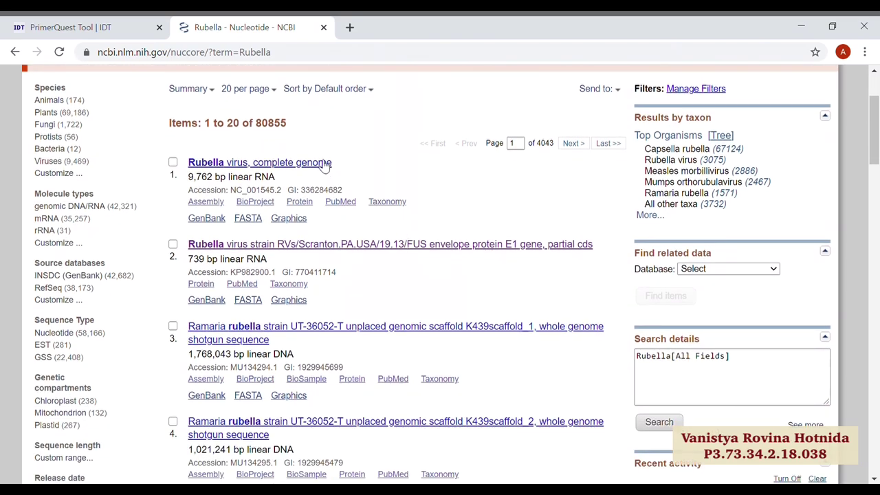
left_click(324, 162)
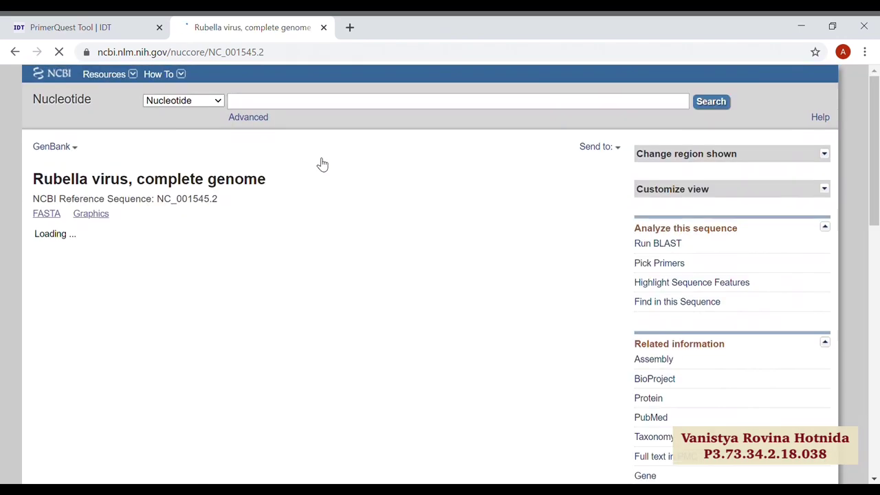
scroll(381, 285, "down", 2)
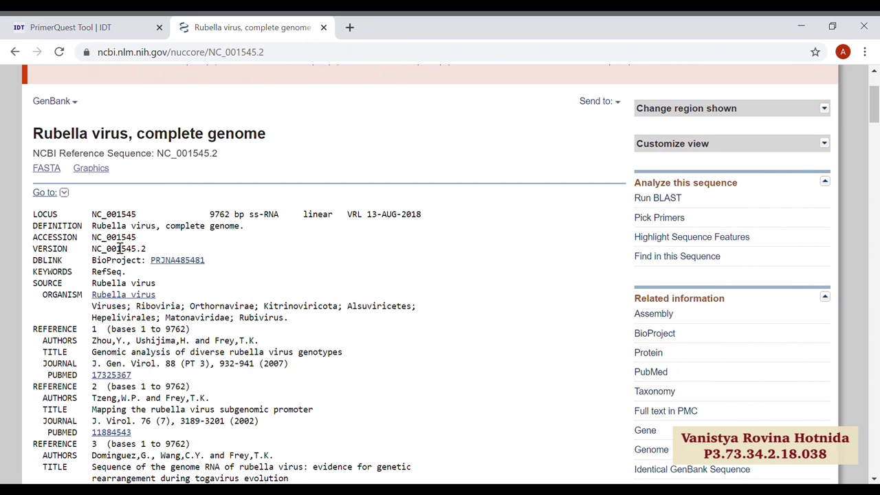
left_click_drag(139, 238, 101, 249)
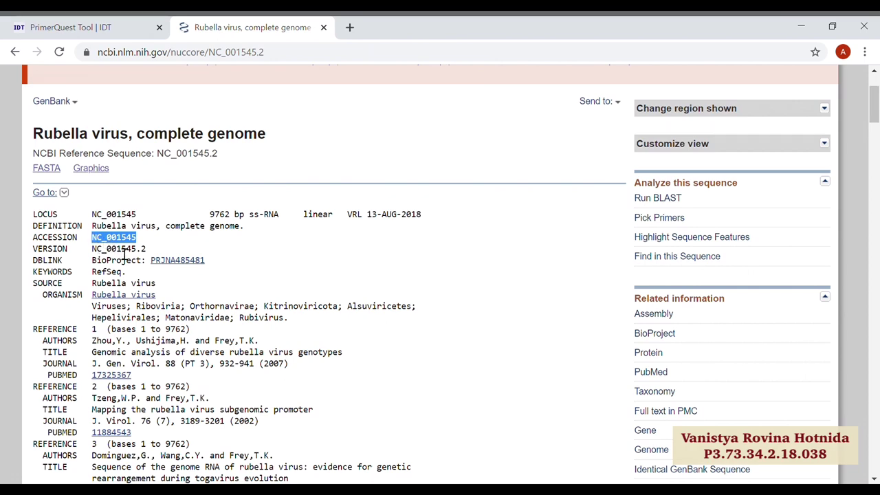
Return to PrimerQuest, retrieve the sequence for NCBI ID NC_001545.2, and look through it to the end
left_click(107, 31)
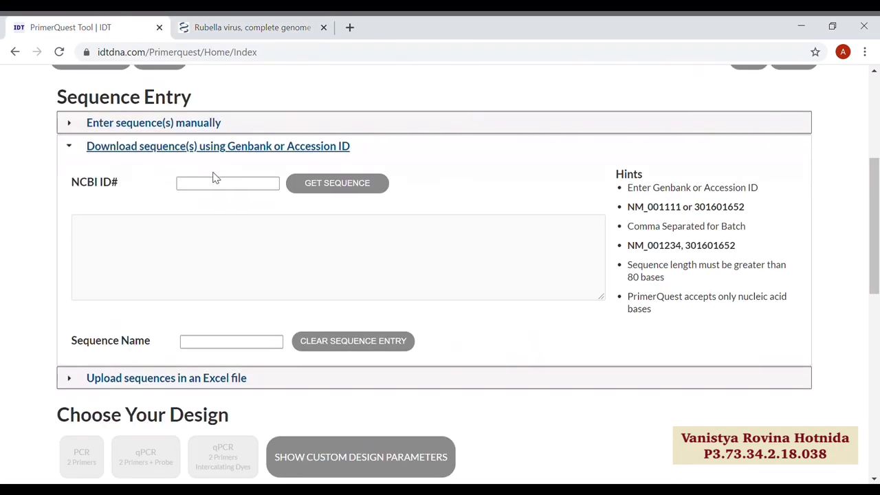
left_click(240, 188)
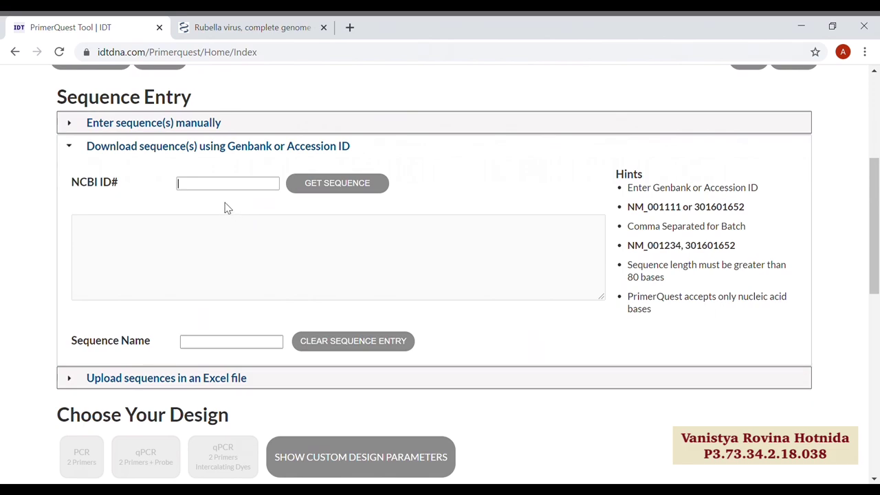
type("NC_001545.2")
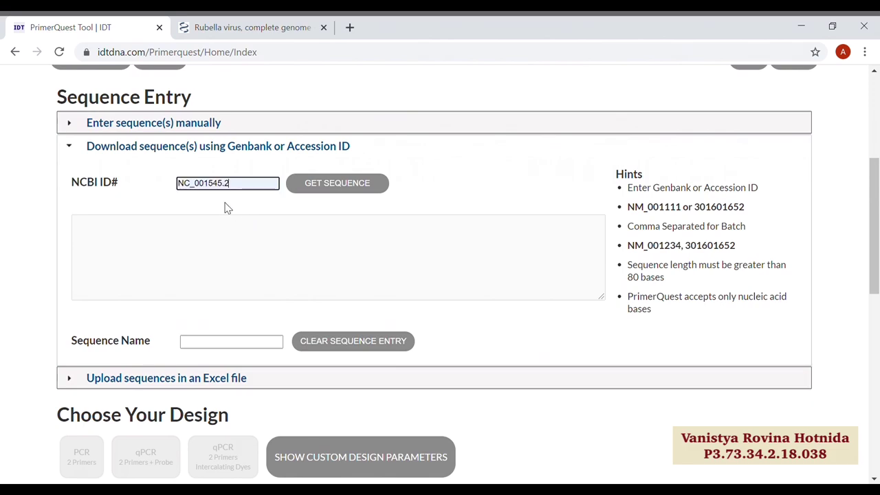
left_click(333, 184)
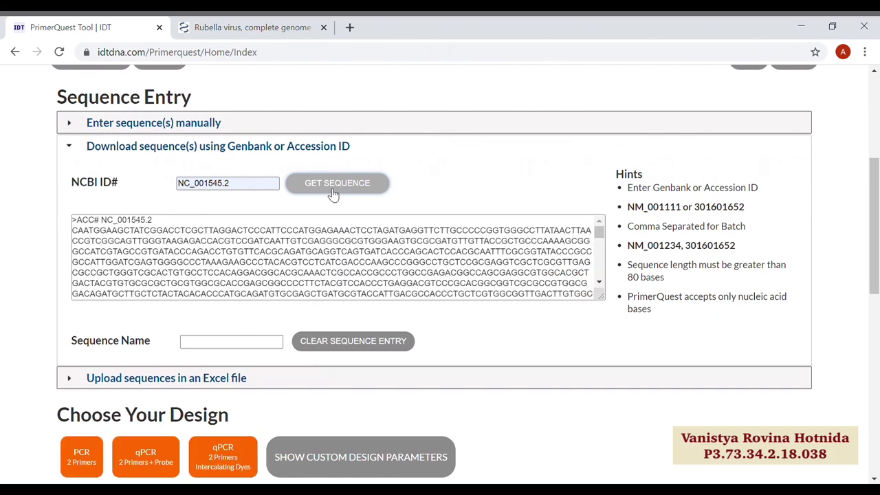
scroll(580, 334, "down", 1)
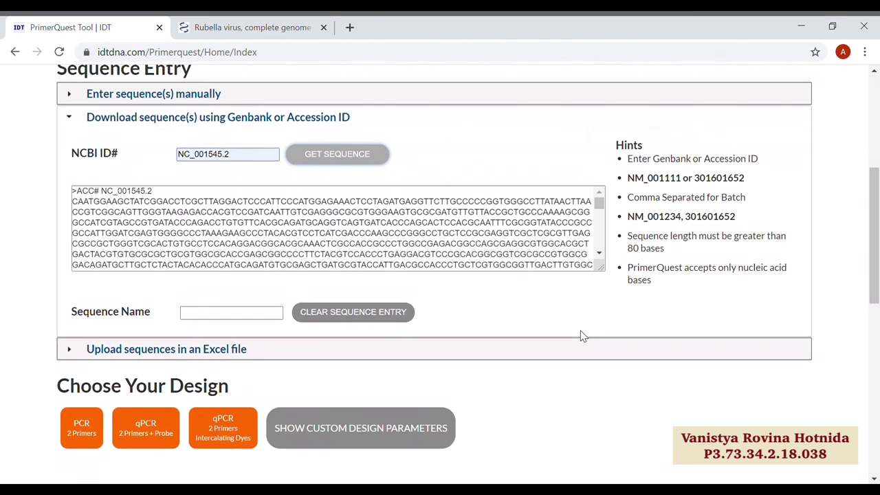
scroll(599, 214, "down", 2)
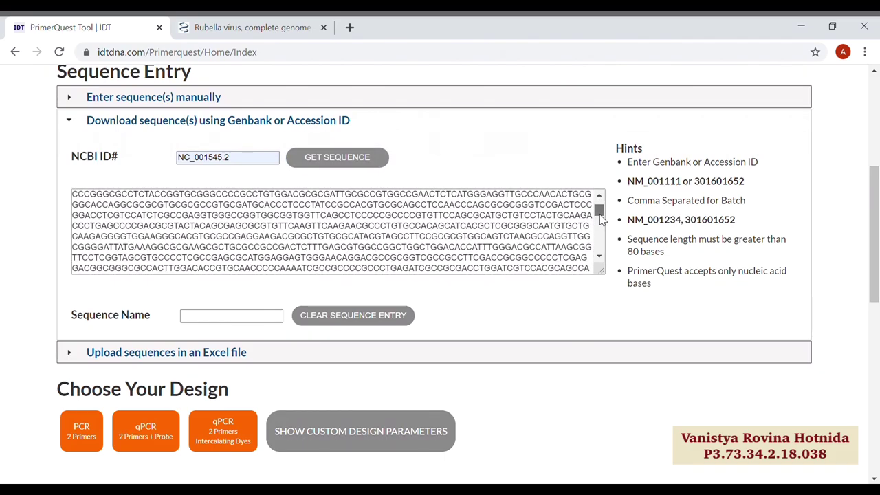
left_click_drag(599, 214, 605, 255)
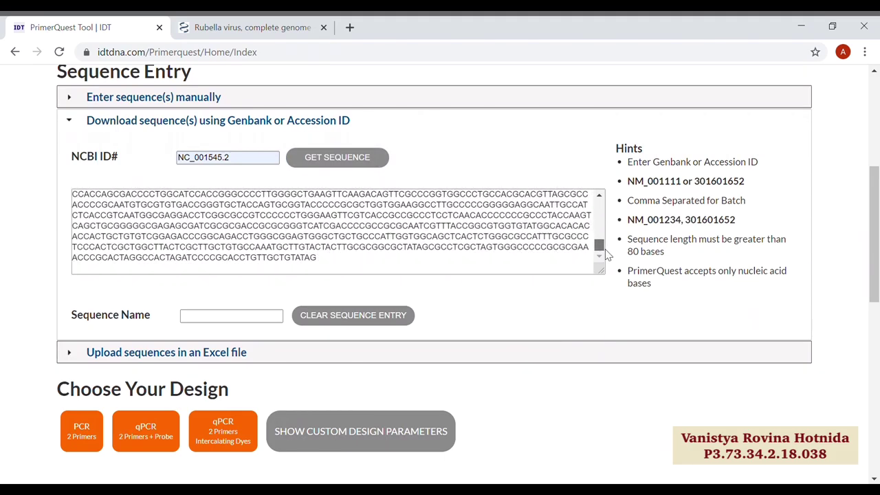
Generate qPCR designs with two primers and a probe for the retrieved sequence, and view the assay set locations
scroll(584, 387, "down", 2)
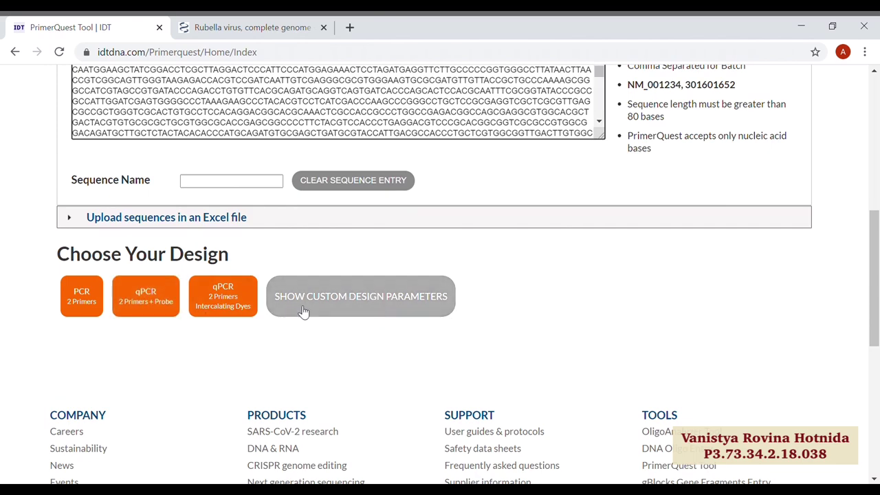
left_click(158, 300)
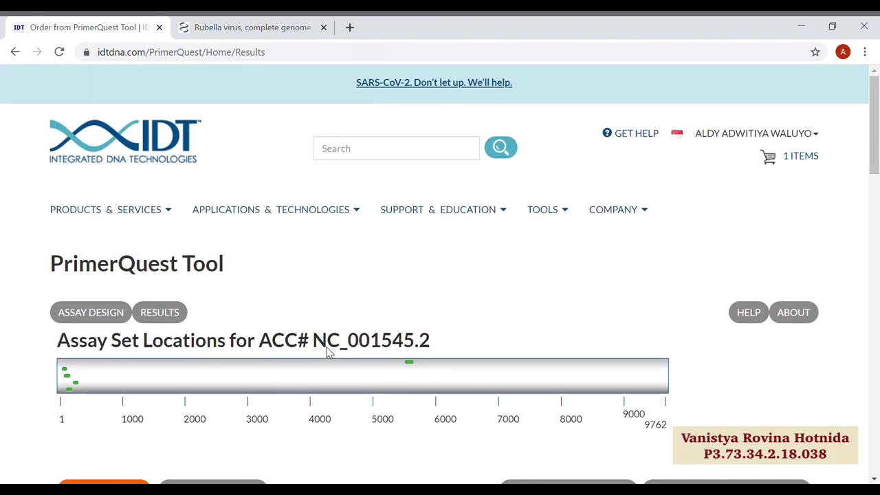
scroll(464, 351, "down", 5)
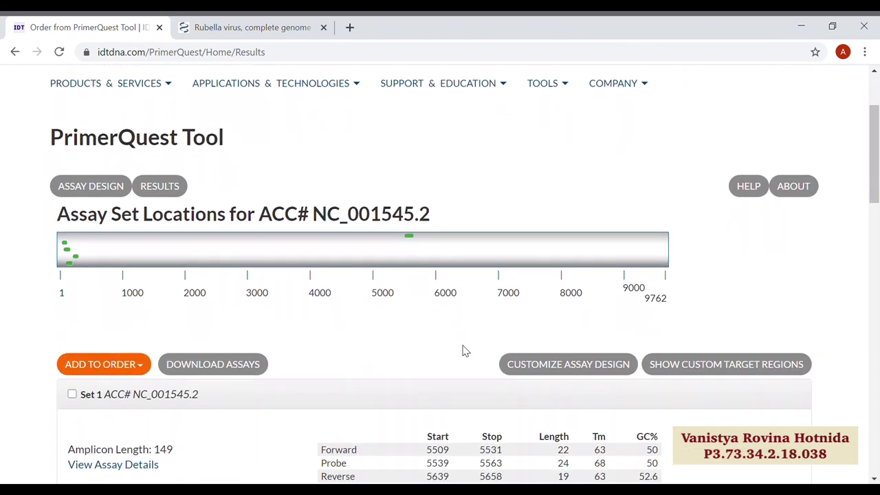
scroll(463, 351, "down", 1)
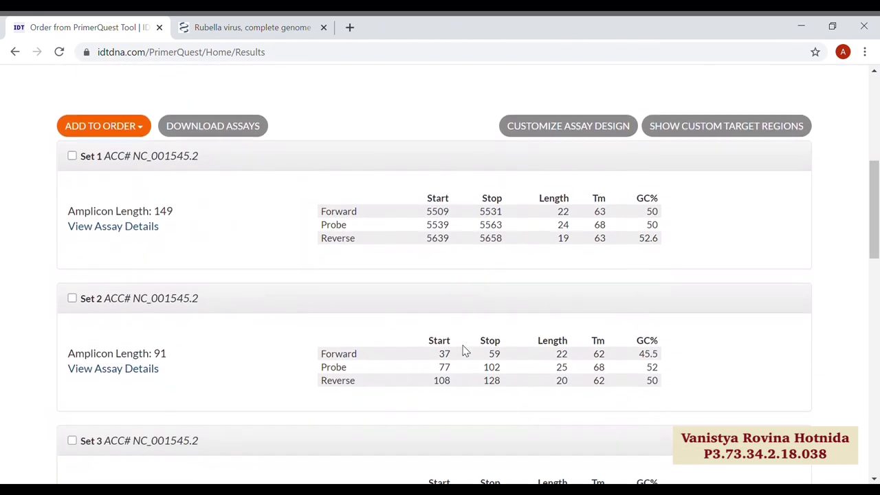
scroll(464, 350, "up", 1)
scroll(464, 350, "down", 1)
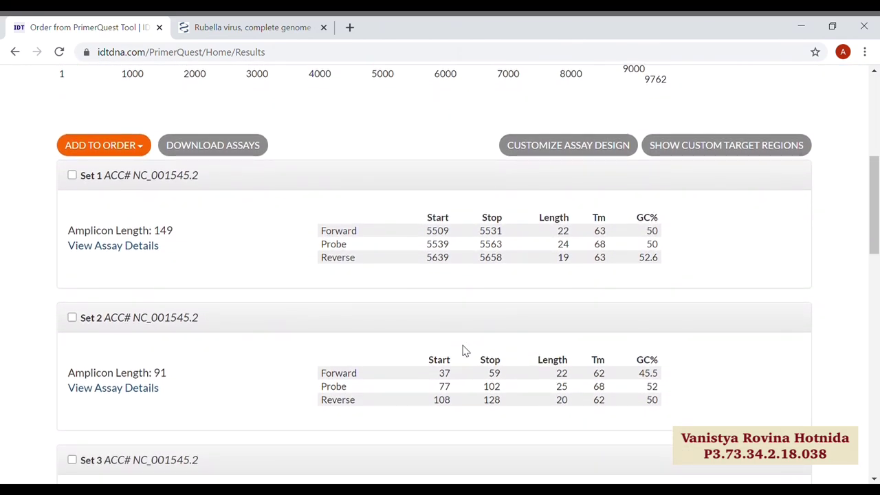
scroll(464, 350, "up", 2)
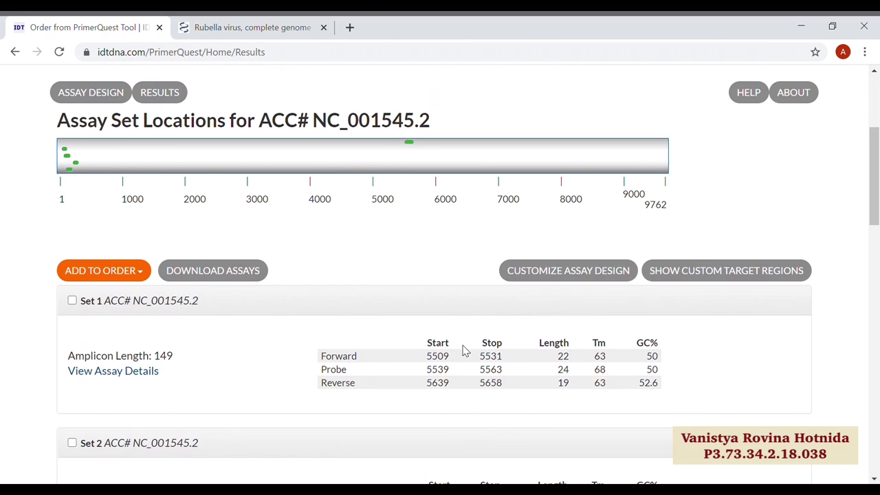
scroll(464, 350, "down", 1)
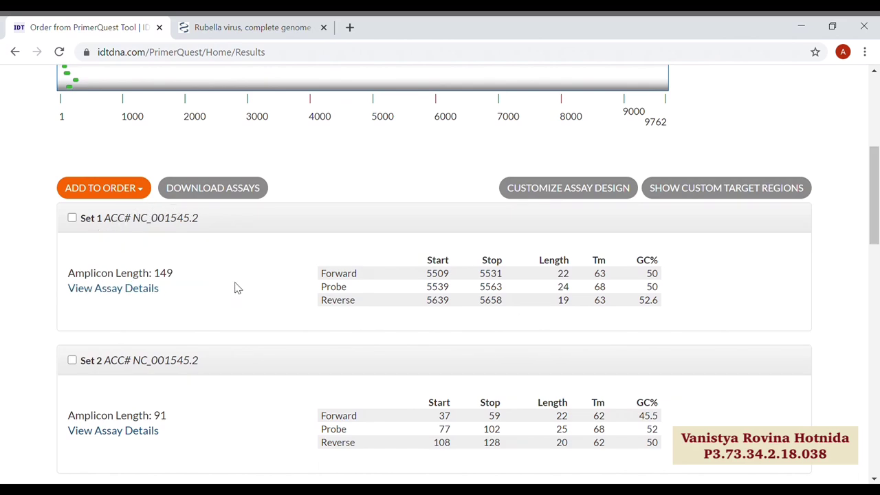
Compare the amplicon lengths, primer and probe positions, Tm and GC% of the suggested assay sets
scroll(202, 294, "down", 4)
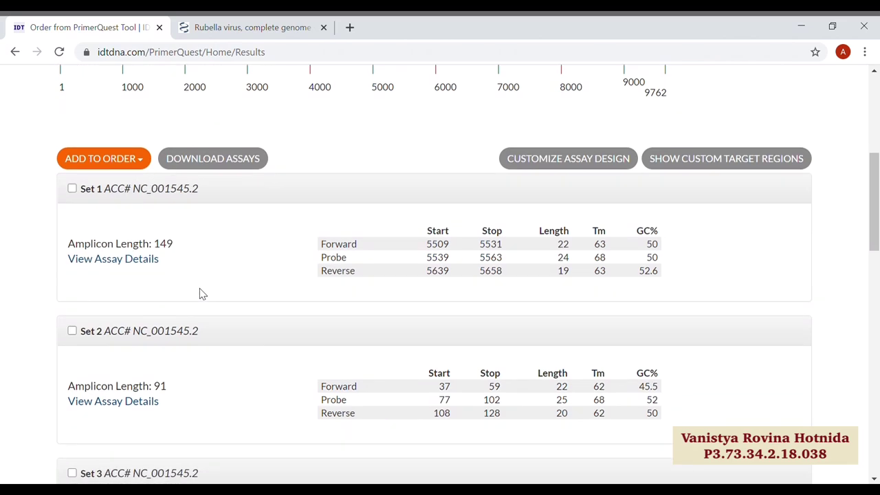
scroll(200, 289, "down", 4)
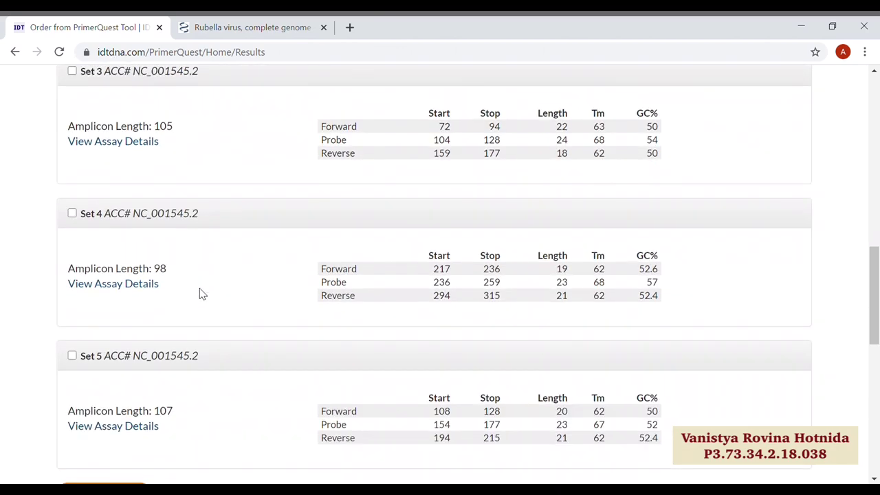
scroll(199, 289, "up", 2)
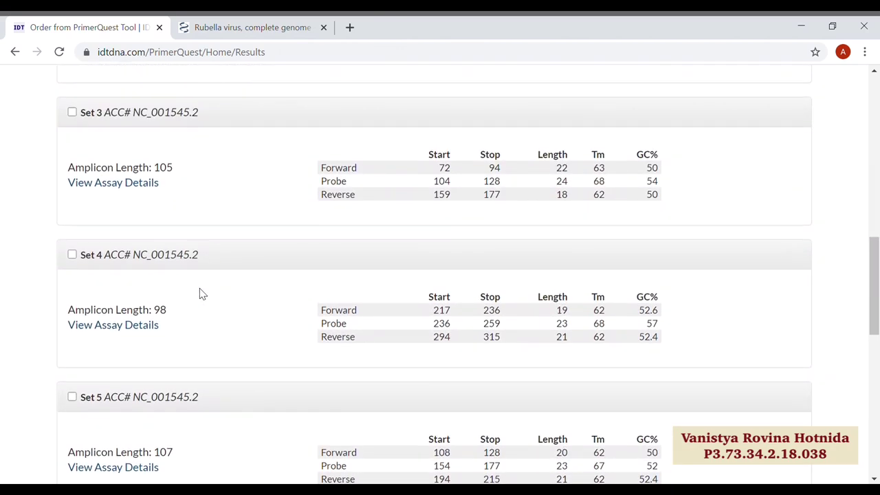
scroll(200, 293, "up", 2)
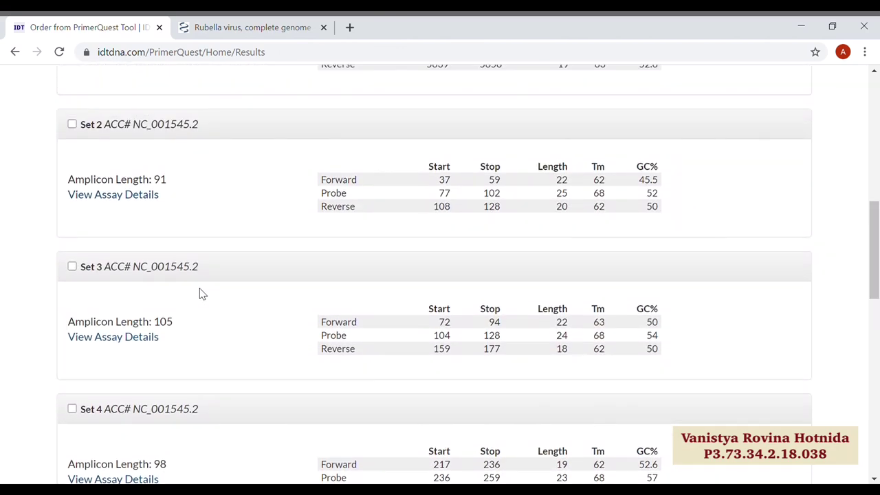
scroll(201, 294, "up", 3)
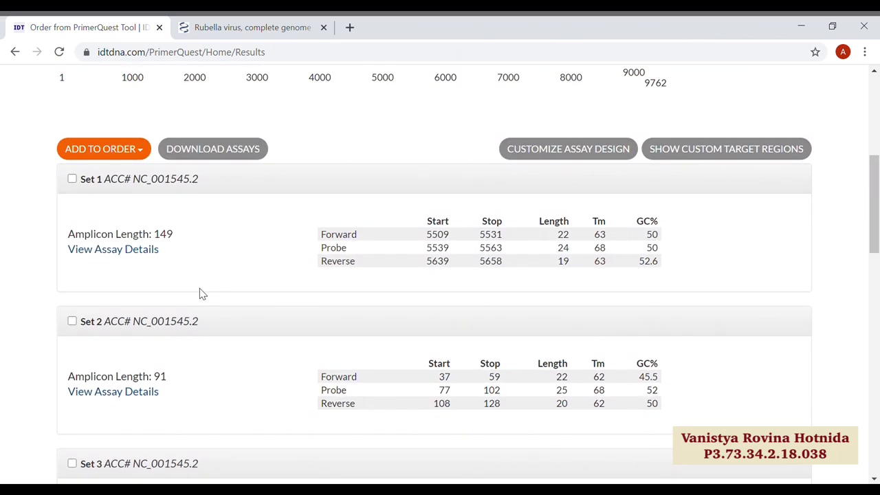
scroll(202, 293, "up", 1)
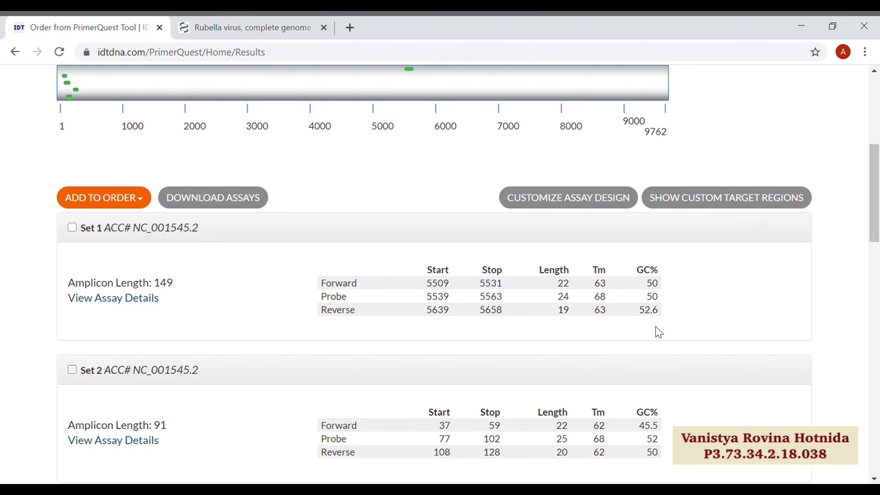
scroll(350, 315, "down", 1)
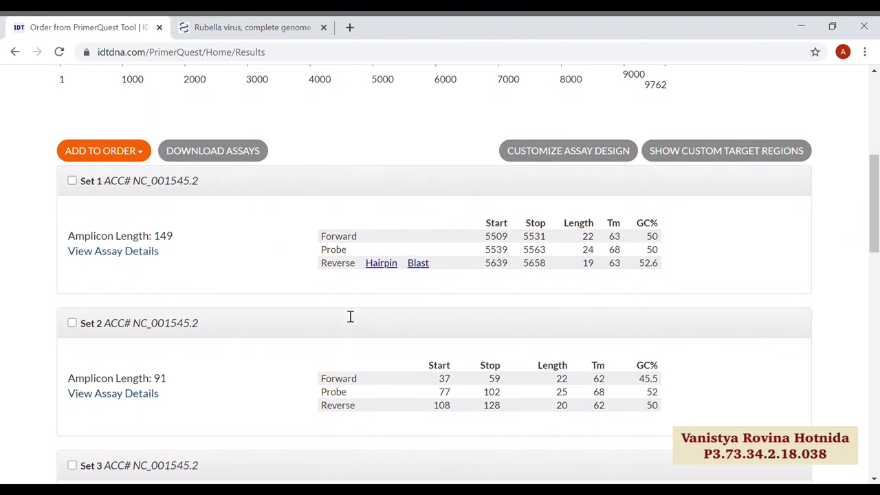
scroll(346, 314, "up", 2)
scroll(346, 314, "down", 3)
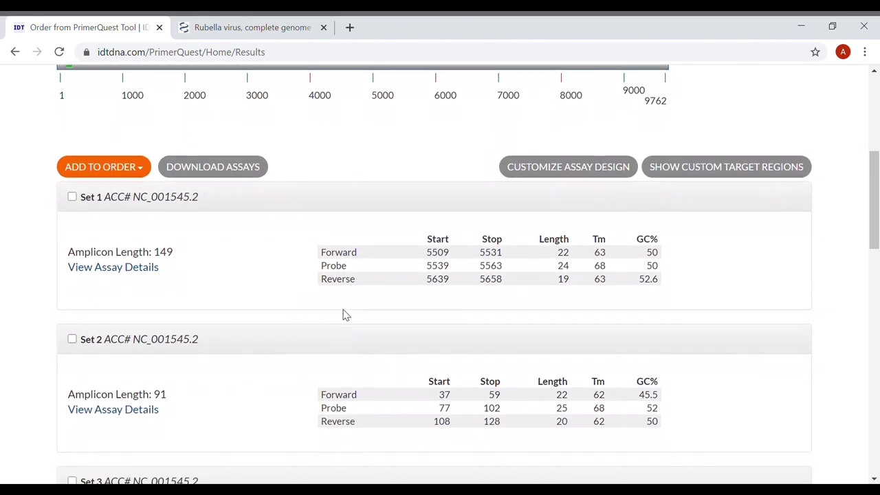
scroll(346, 314, "down", 1)
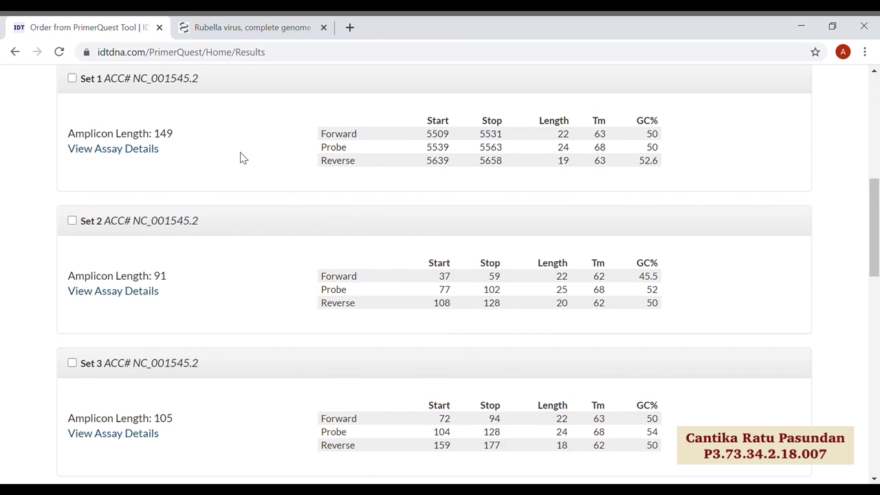
scroll(240, 158, "up", 1)
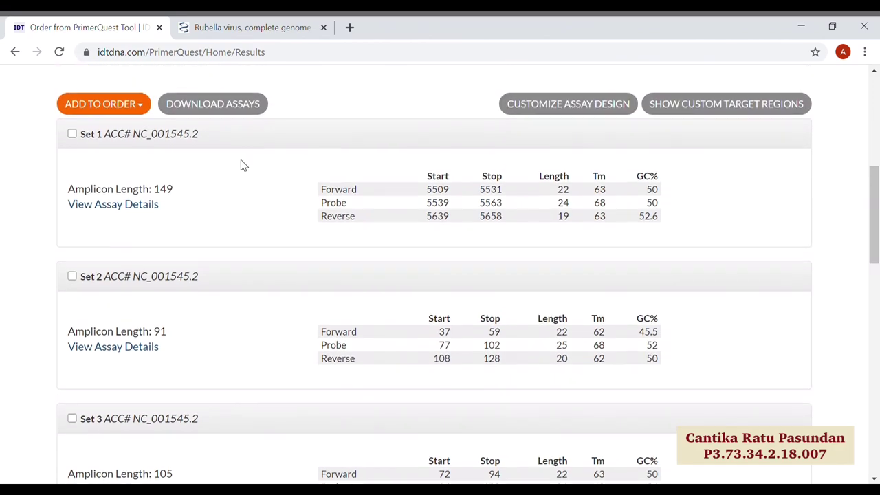
View the assay details of Set 1 and locate its primers and probe within the full sequence
left_click(156, 211)
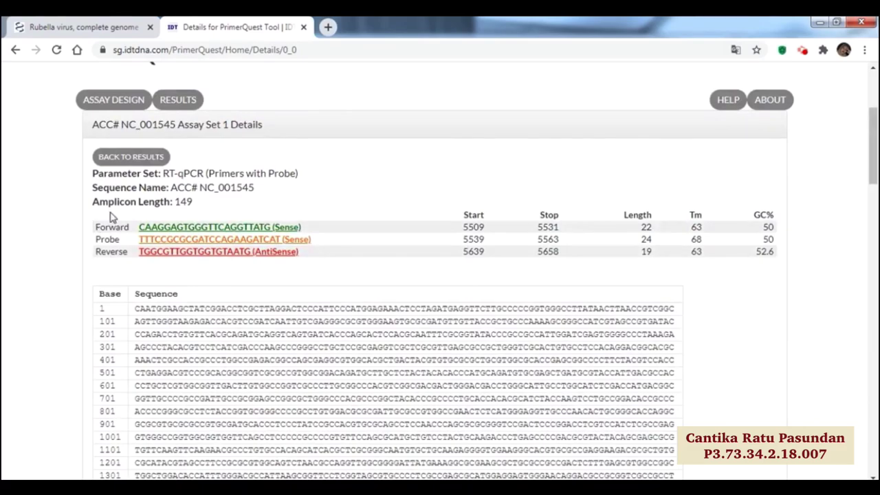
mouse_move(155, 234)
mouse_move(122, 244)
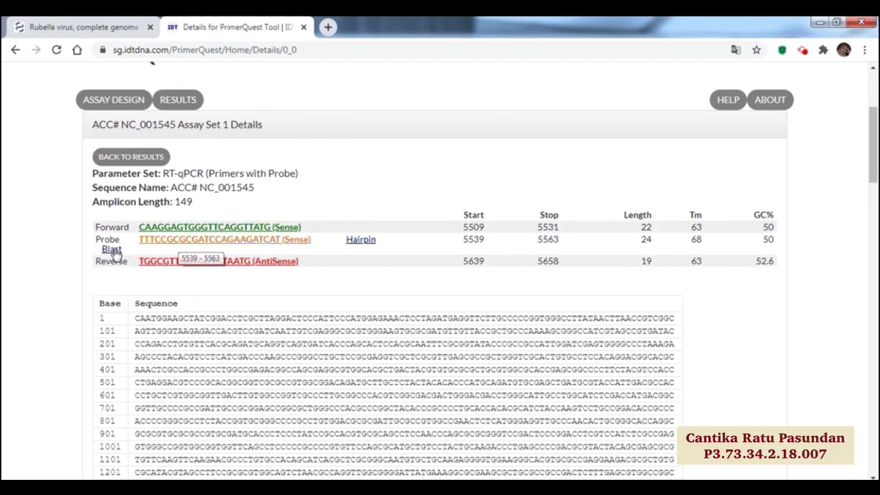
mouse_move(174, 259)
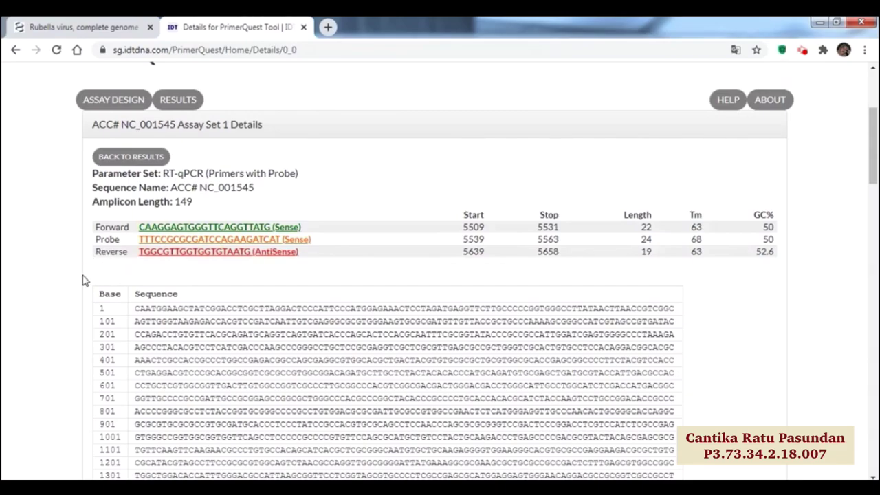
scroll(223, 312, "down", 10)
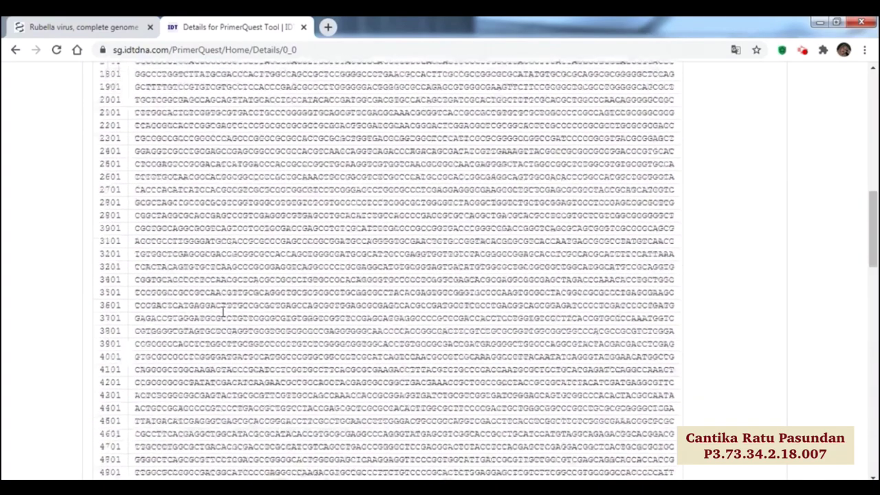
scroll(223, 311, "down", 2)
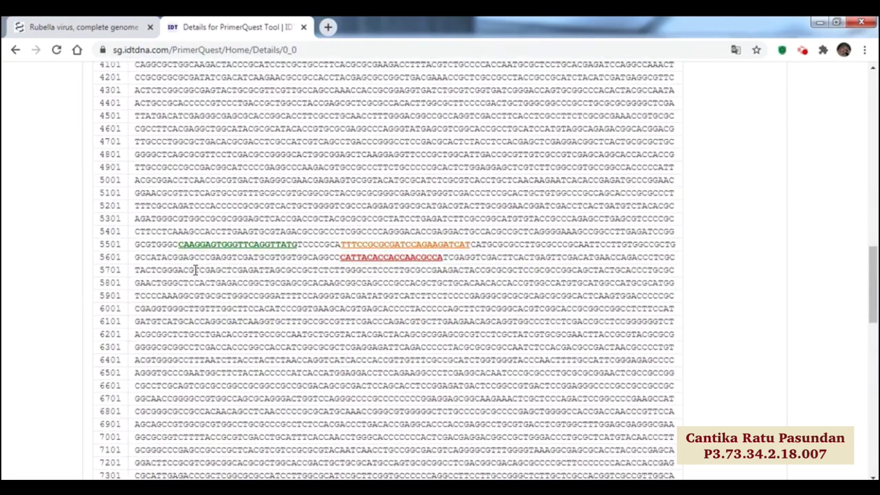
scroll(234, 257, "up", 12)
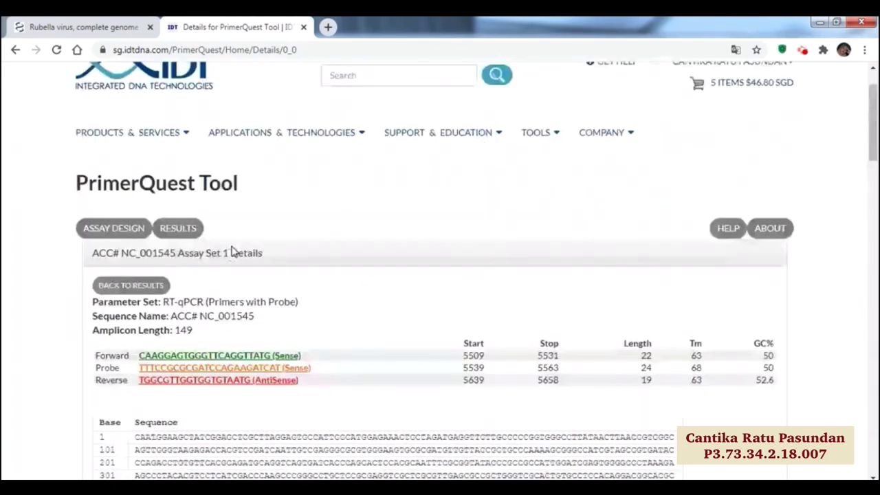
Go back to the results, select Set 1, and start an order for its forward and reverse primers as Oligos in Tubes
left_click(142, 289)
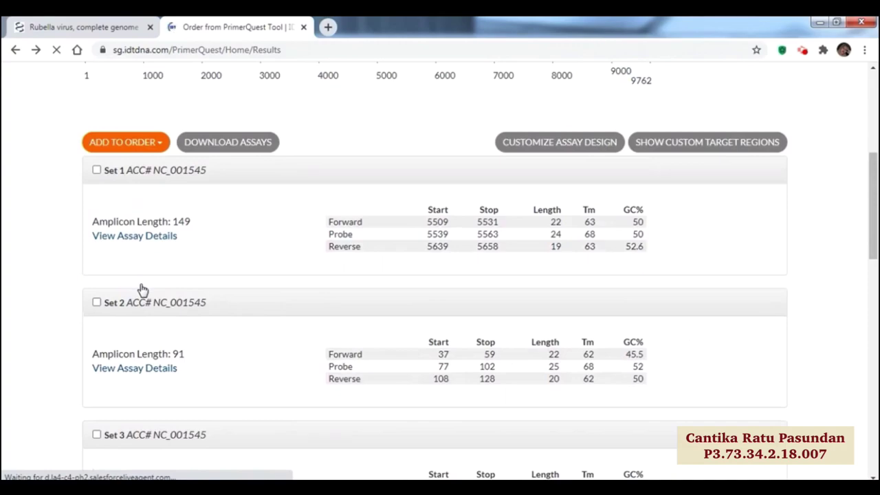
left_click(96, 166)
scroll(102, 404, "down", 5)
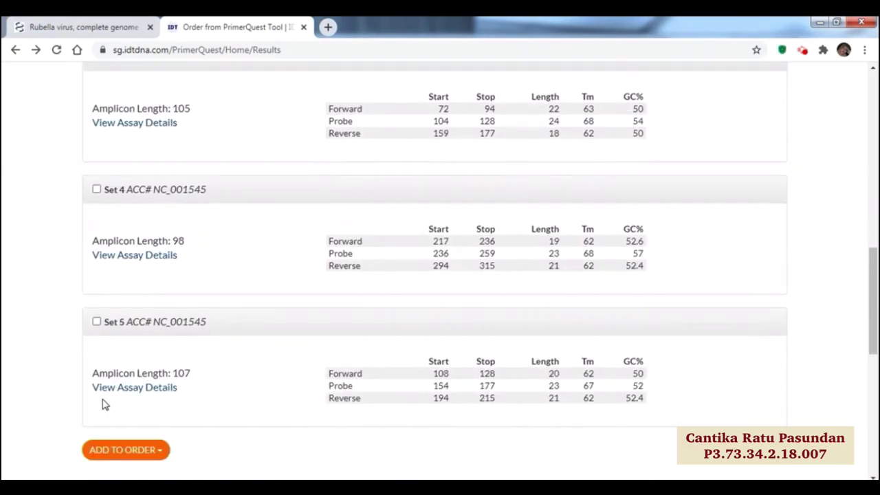
scroll(103, 404, "down", 2)
left_click(122, 308)
mouse_move(136, 339)
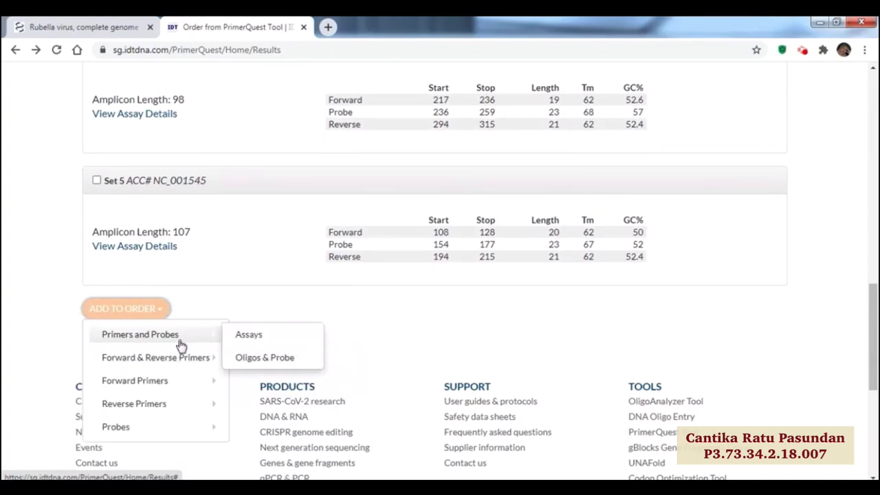
mouse_move(177, 387)
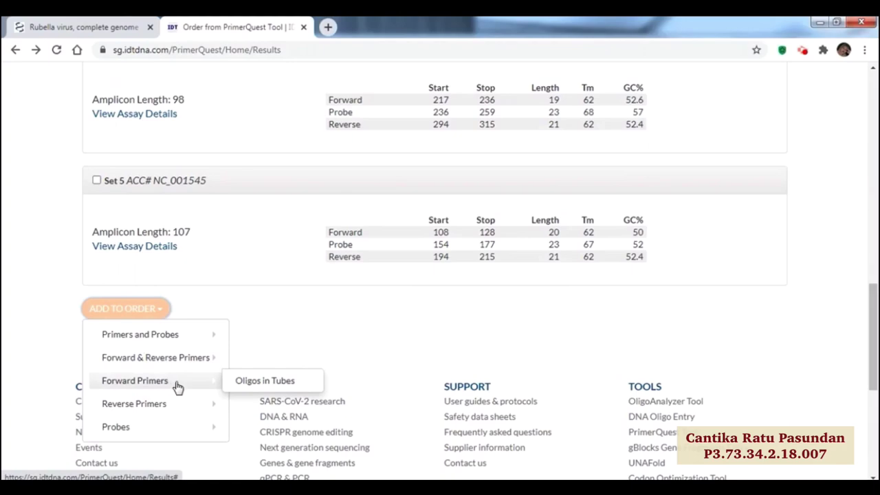
mouse_move(117, 427)
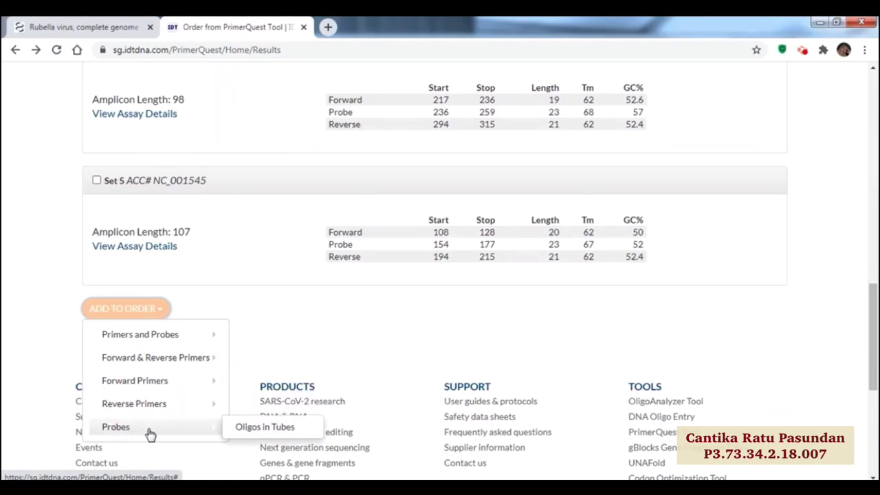
mouse_move(179, 365)
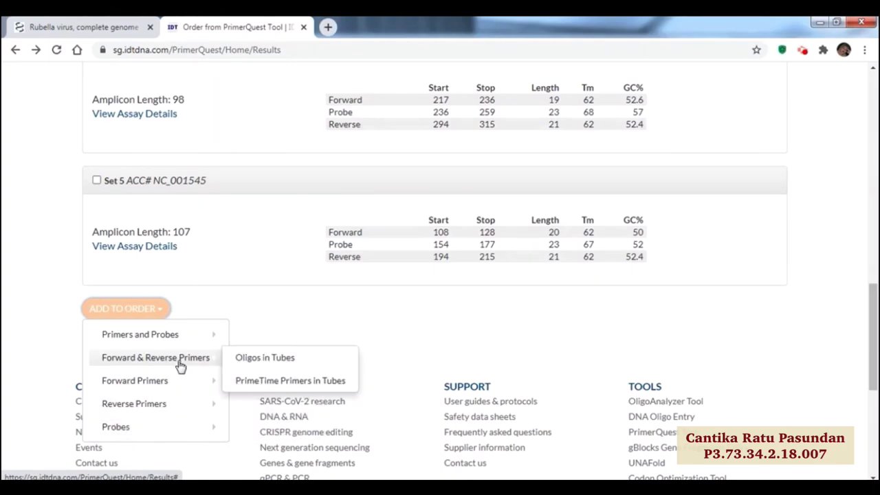
left_click(232, 357)
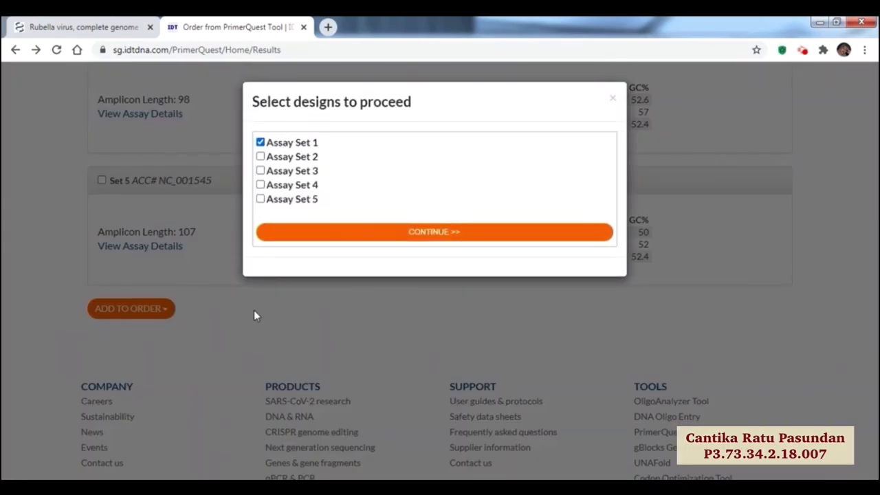
Proceed with Assay Set 1 and add its primers to the cart as 25 nmole DNA oligos with Standard Desalting
left_click(344, 232)
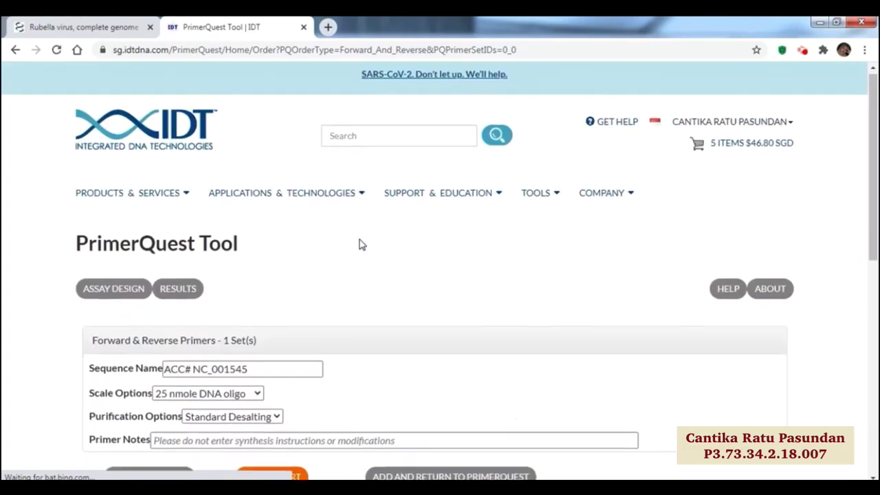
scroll(362, 244, "down", 2)
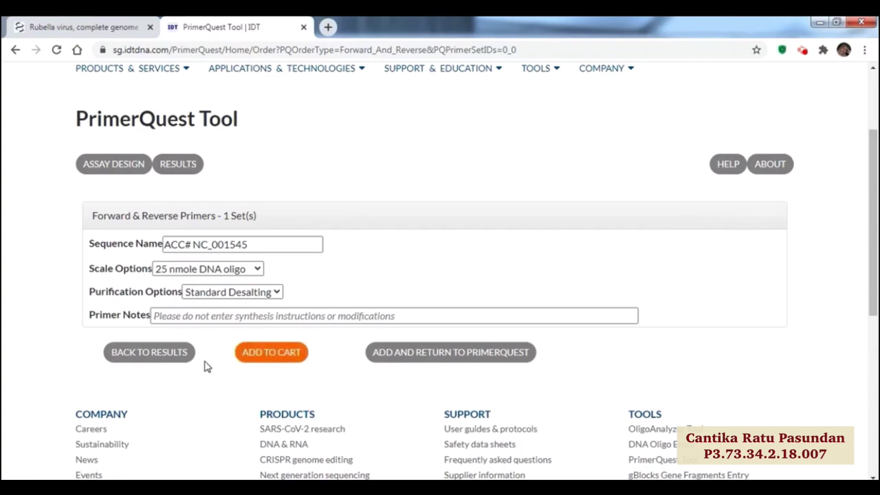
left_click(266, 362)
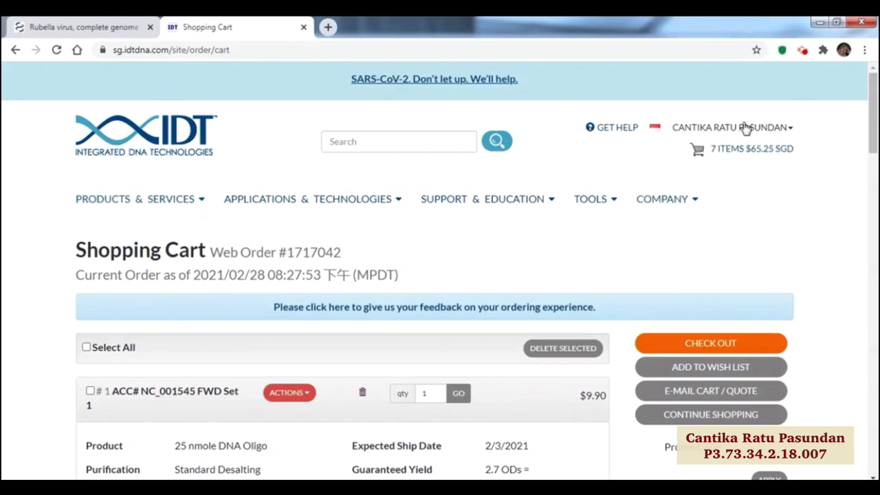
Review the forward and reverse primer entries in the shopping cart and select all cart items
scroll(253, 353, "down", 2)
scroll(253, 353, "down", 3)
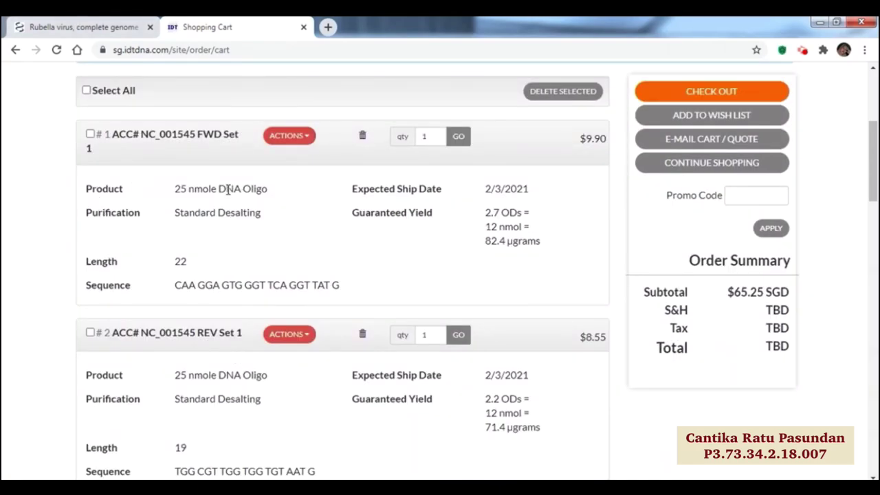
scroll(87, 156, "up", 2)
left_click(86, 156)
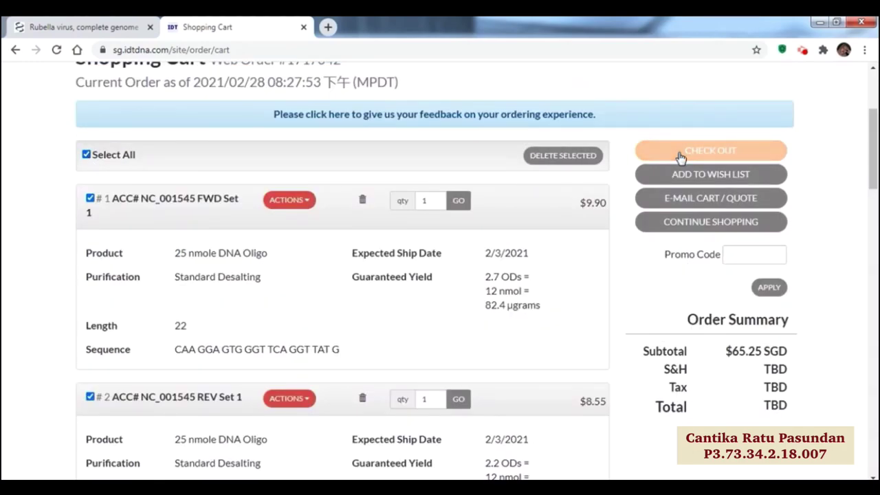
scroll(679, 157, "up", 3)
scroll(679, 158, "down", 3)
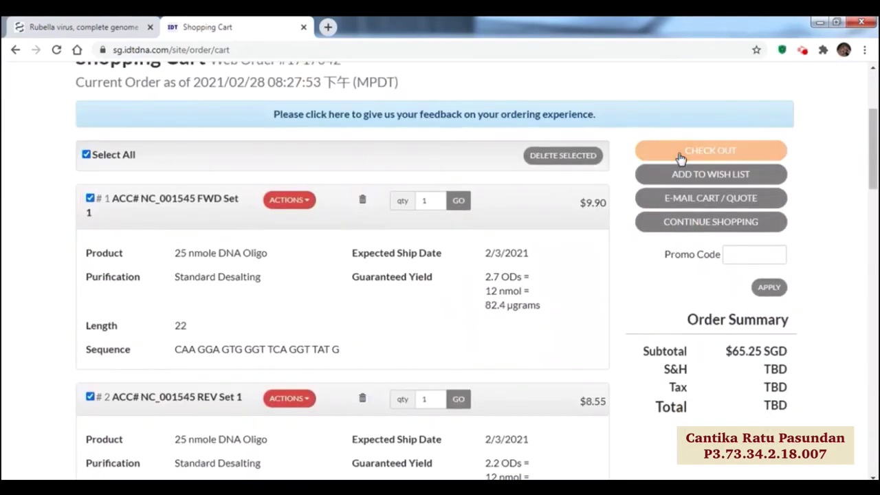